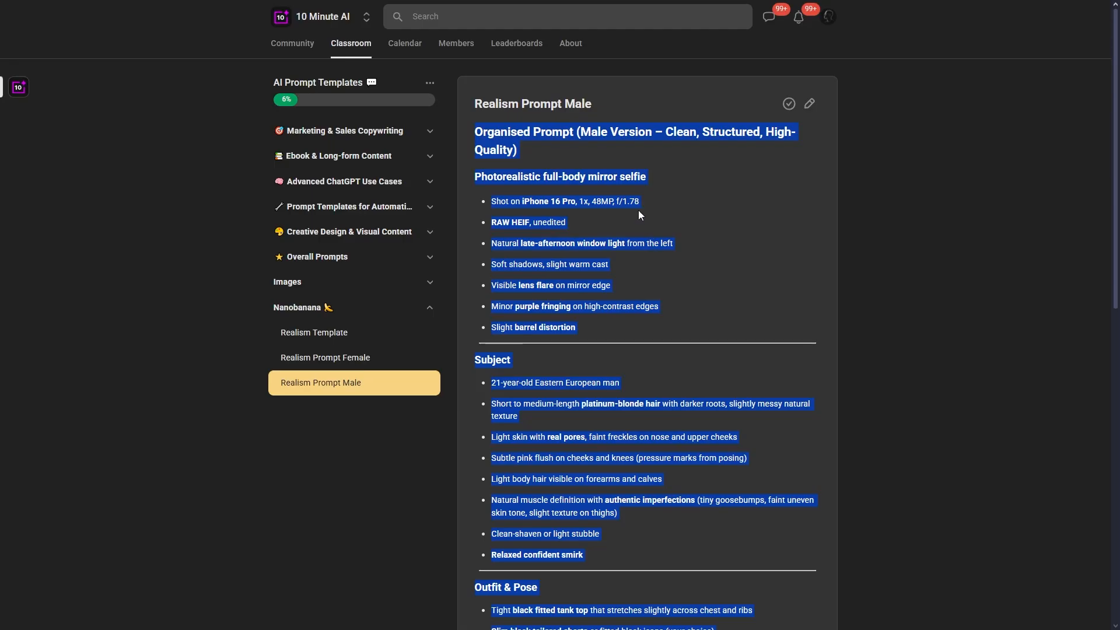
Review the Realism Prompt Male template, including its Subject, Outfit & Pose, Phone Details and Environment sections.
click(535, 213)
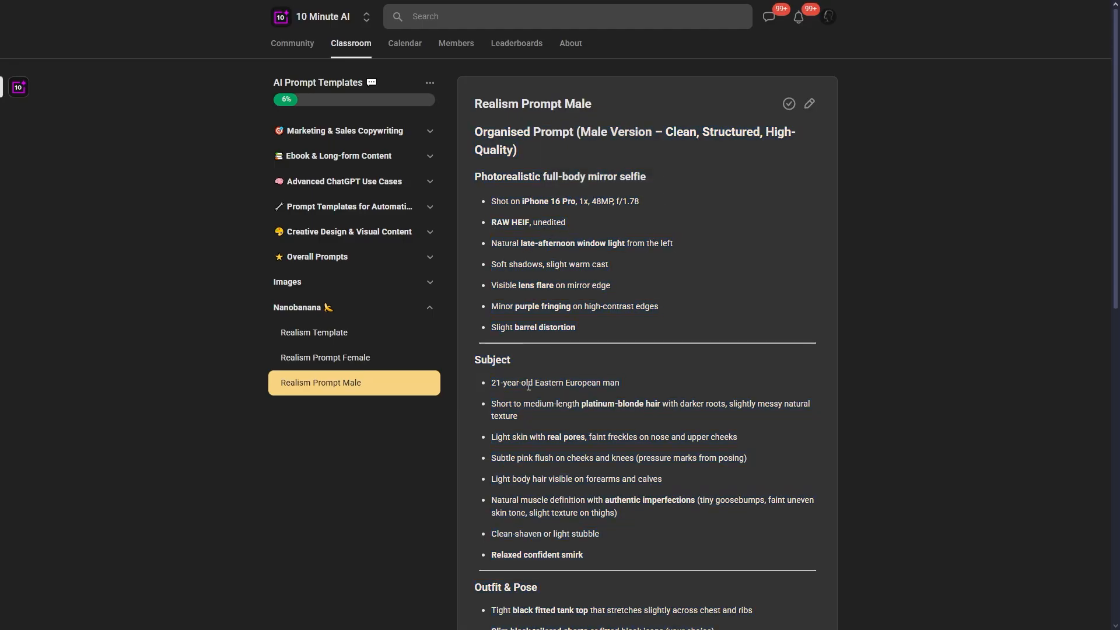
drag(534, 386, 617, 388)
scroll(556, 430, down, 4)
scroll(574, 380, down, 3)
scroll(568, 382, up, 2)
scroll(523, 394, down, 3)
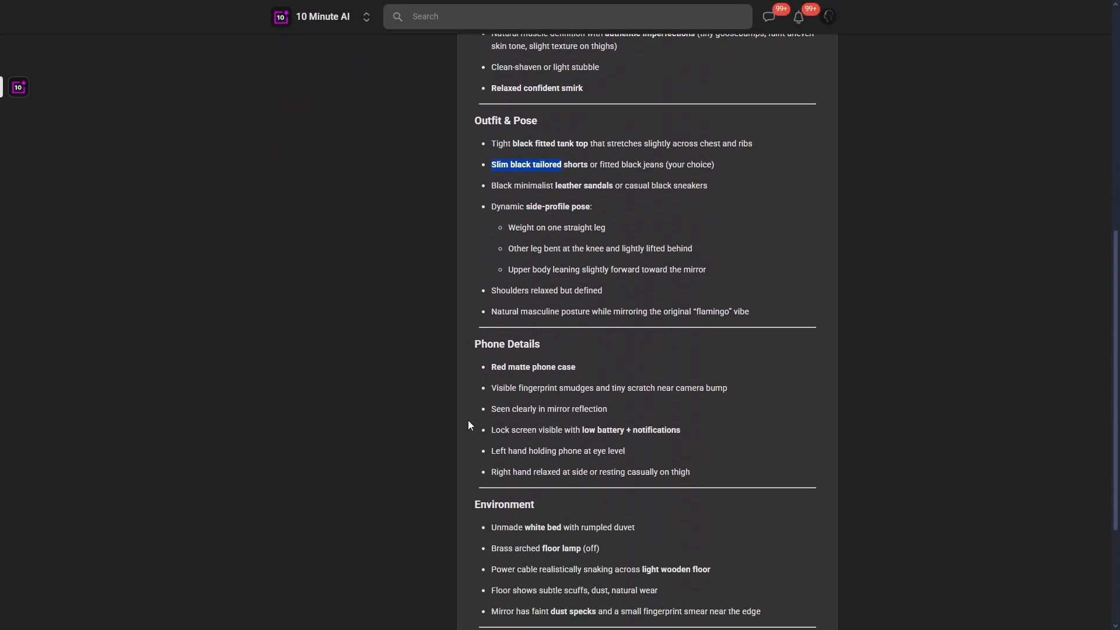
scroll(758, 129, up, 8)
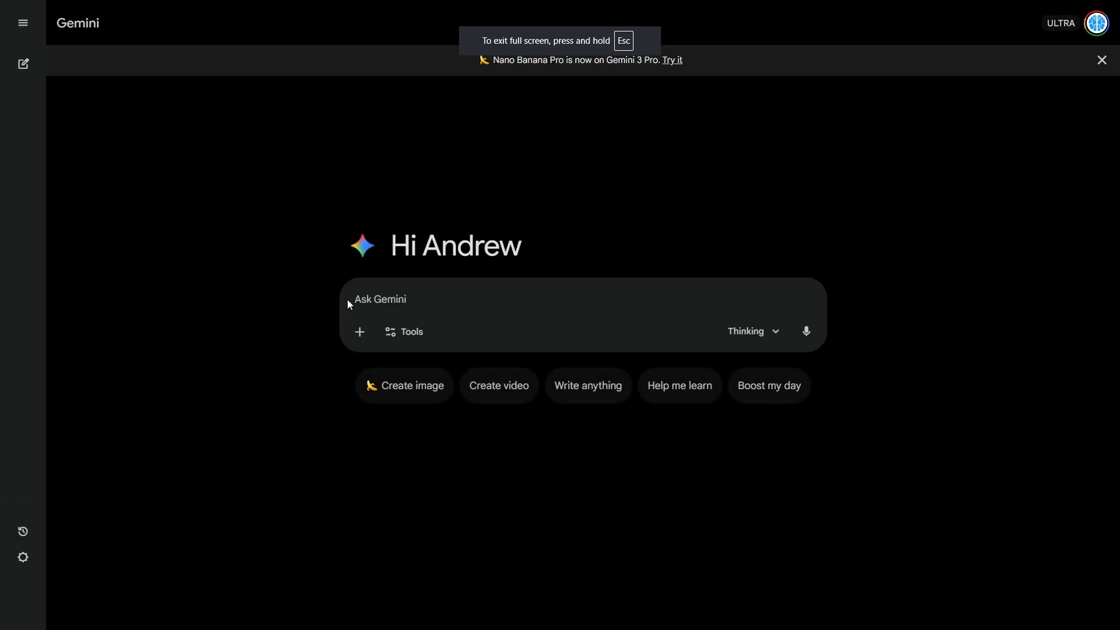
Switch to Gemini and submit the copied Realism Prompt Male text as an image prompt.
click(445, 302)
key(ctrl+v)
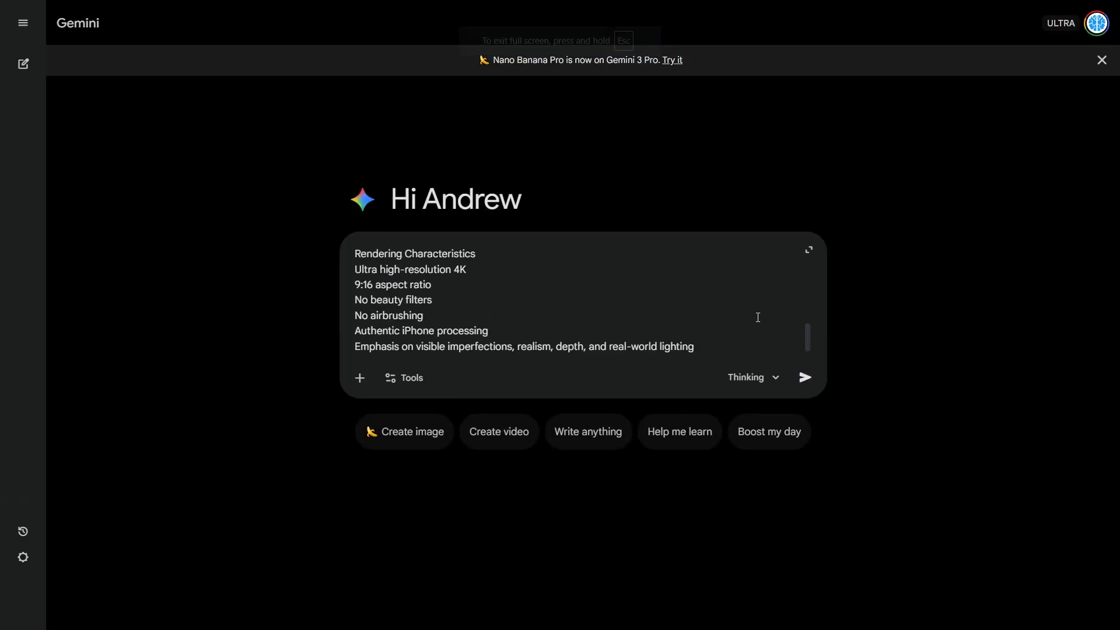
scroll(749, 324, up, 5)
click(820, 382)
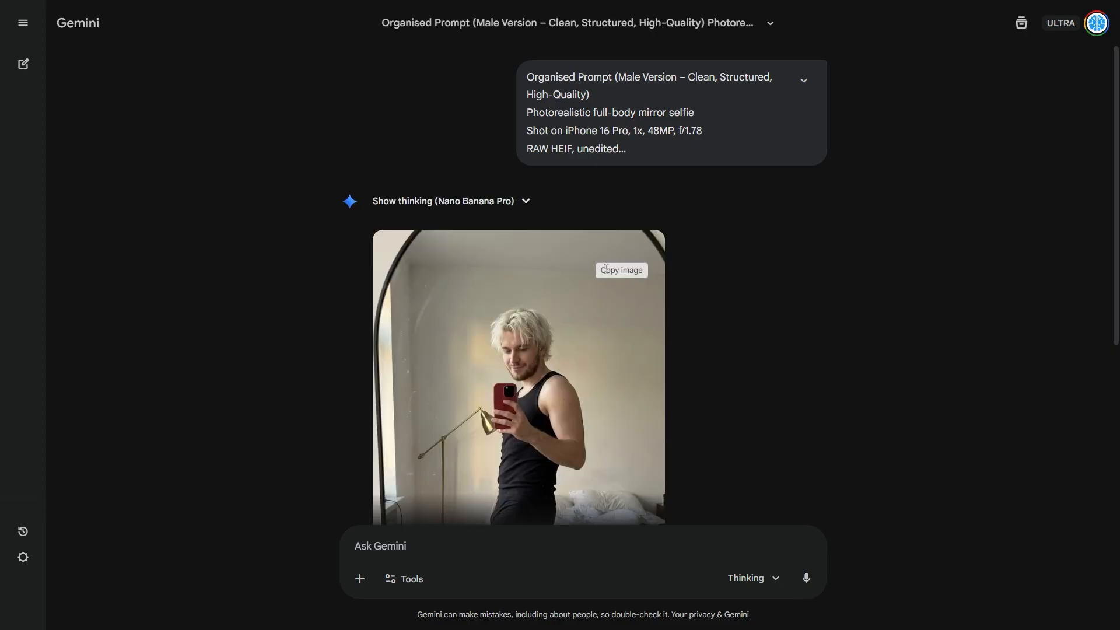
Compare the generated mirror selfie with the Realism Prompt Male template in the classroom page.
scroll(606, 267, down, 3)
scroll(545, 326, up, 1)
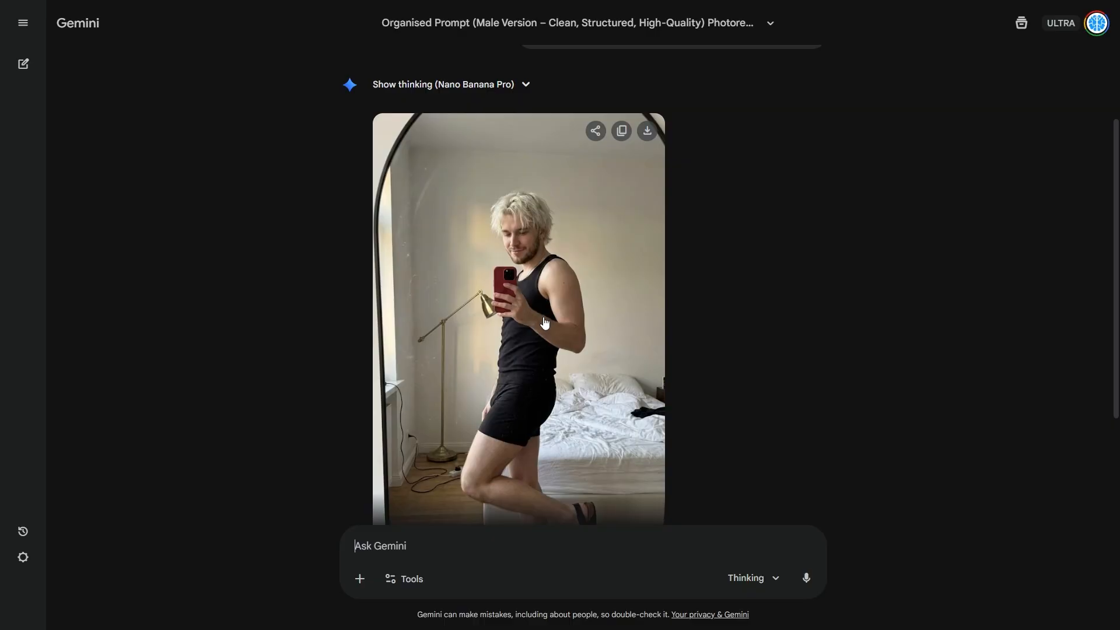
scroll(544, 322, up, 1)
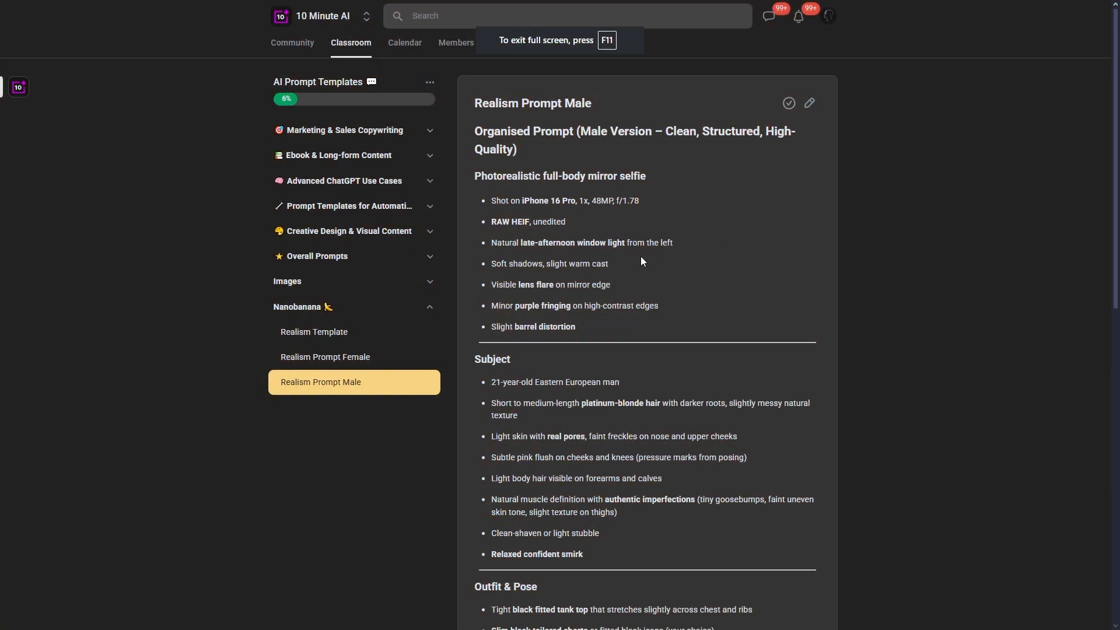
scroll(640, 256, down, 1)
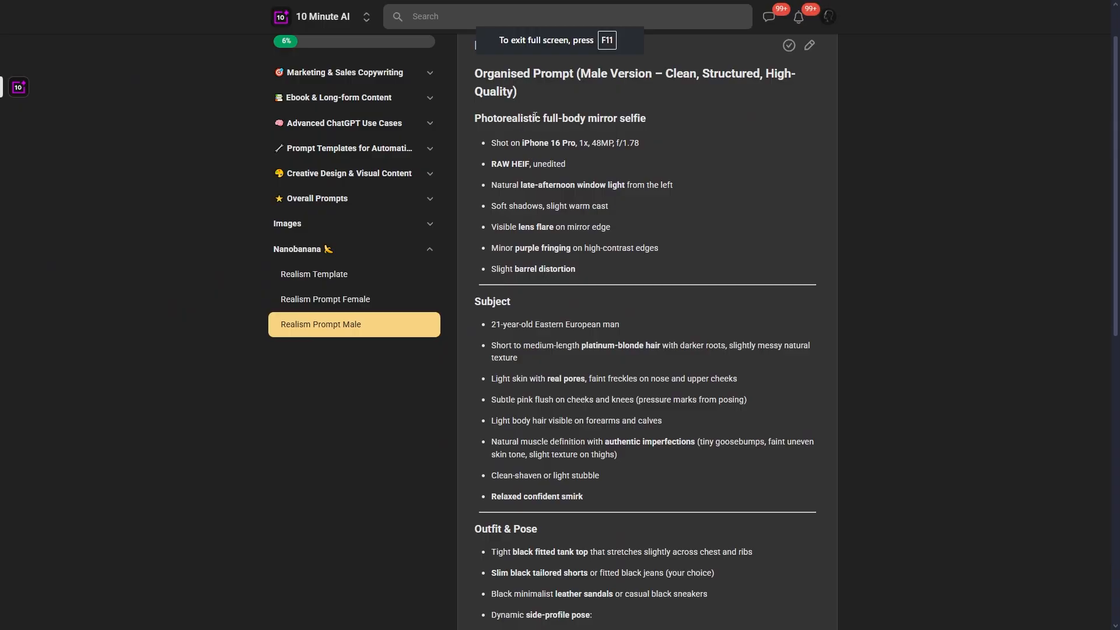
scroll(631, 173, down, 10)
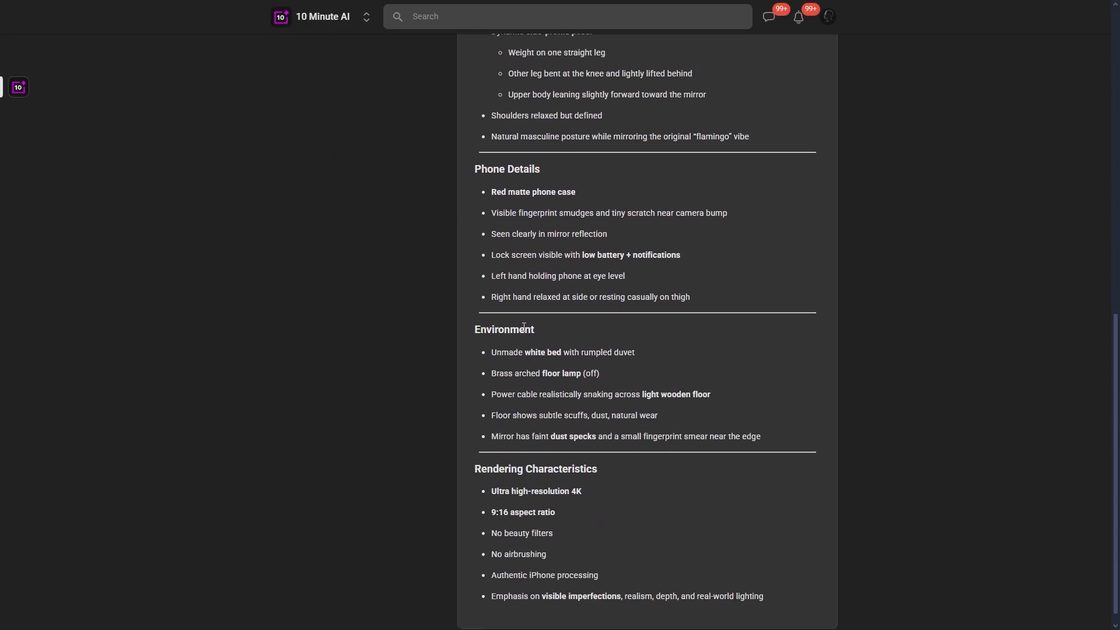
scroll(583, 325, up, 10)
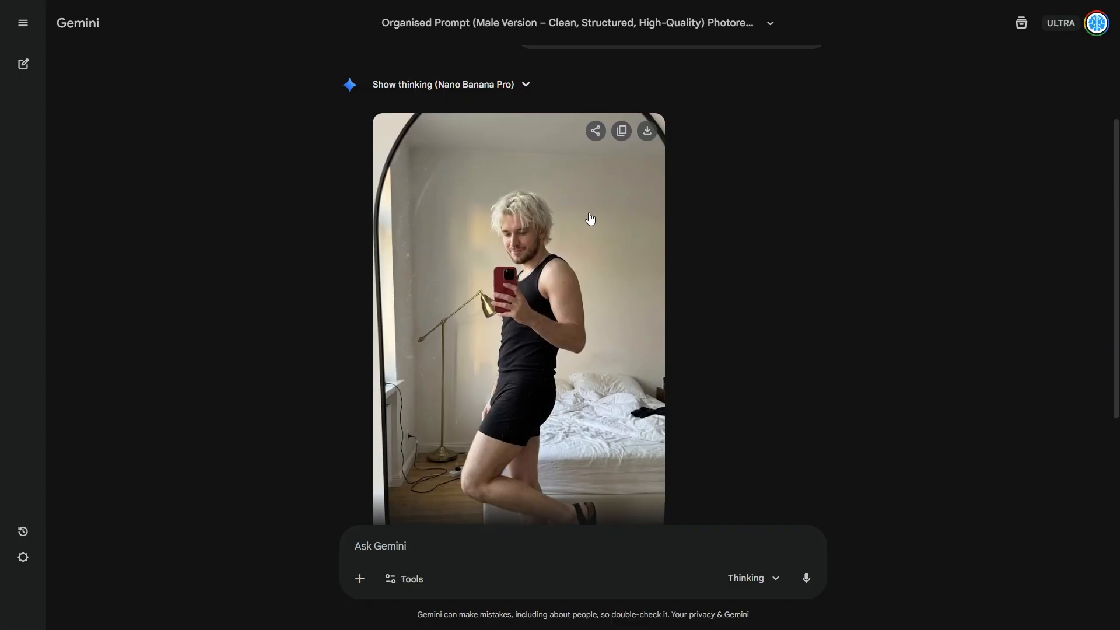
scroll(580, 216, down, 2)
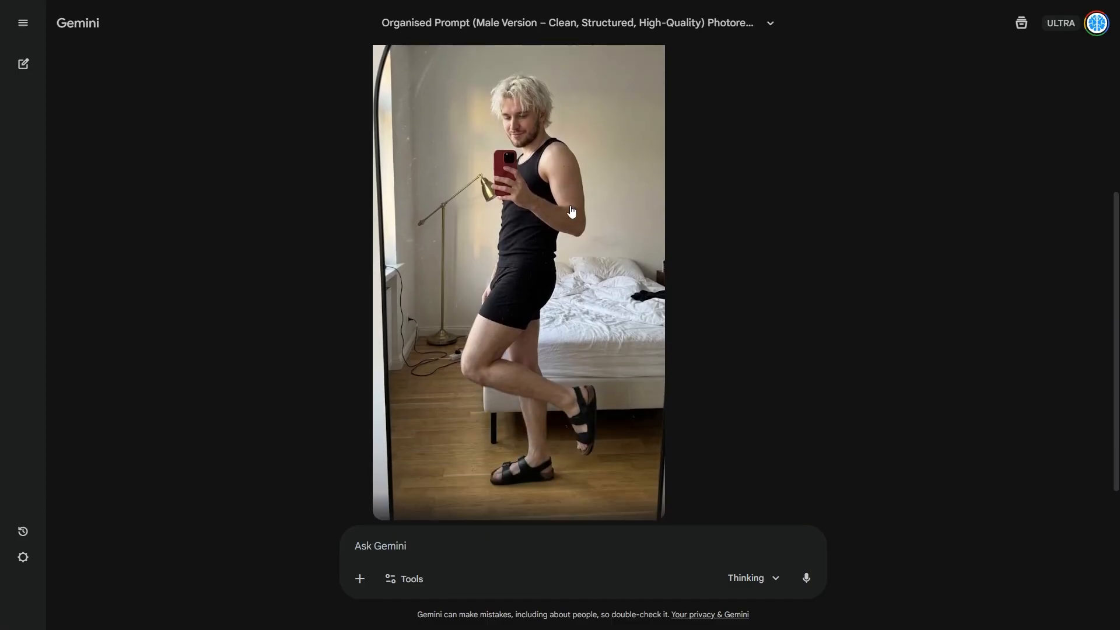
scroll(618, 175, up, 2)
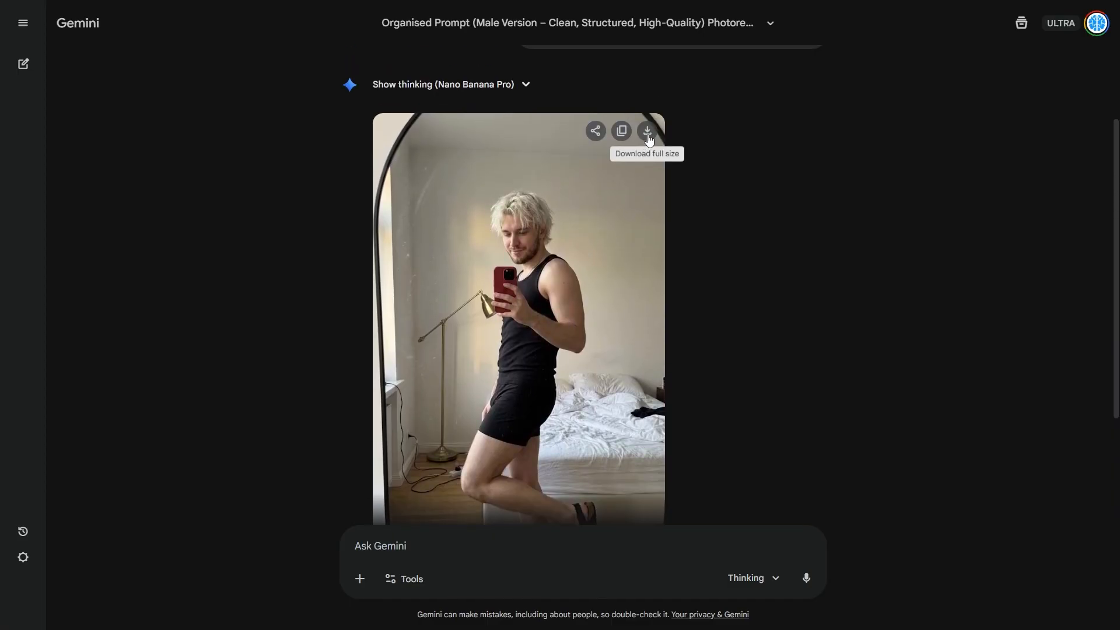
Download the generated mirror selfie at full size.
scroll(697, 225, down, 3)
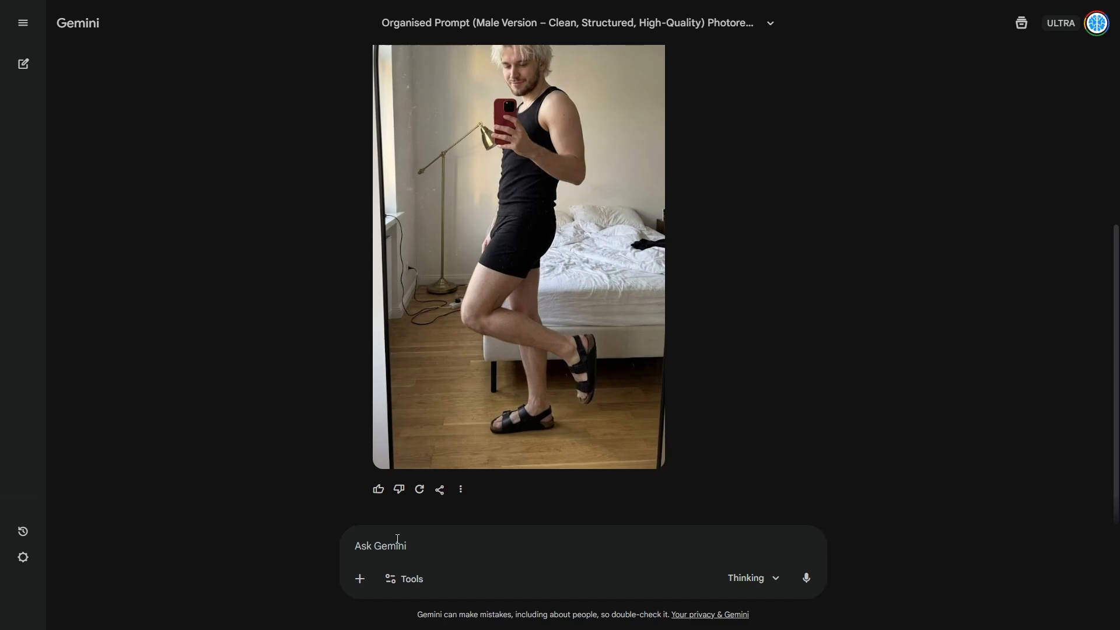
scroll(424, 393, up, 2)
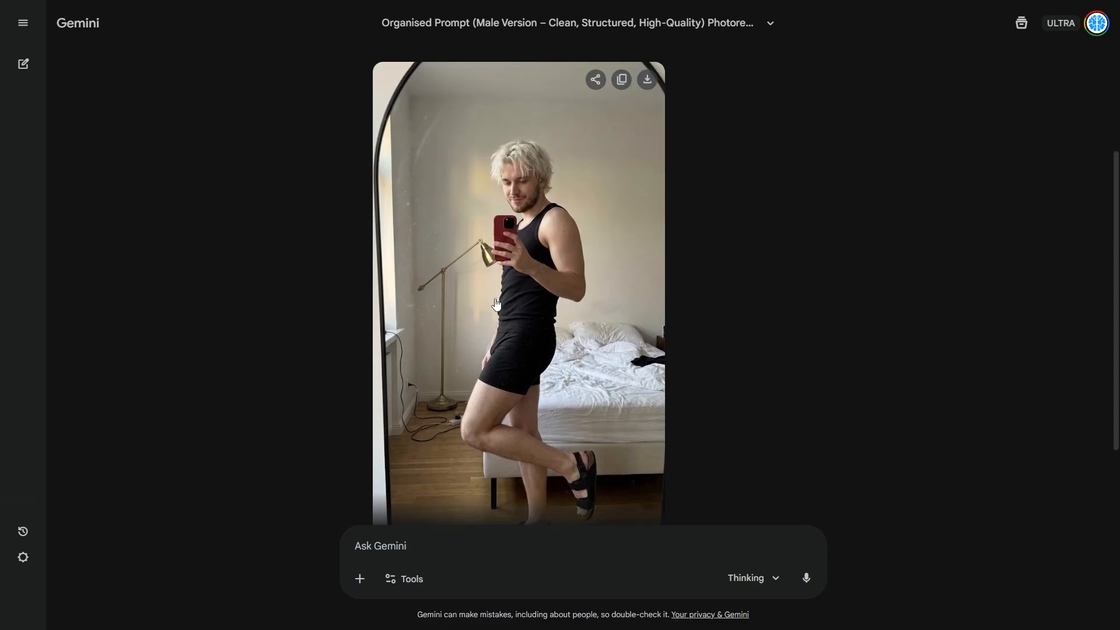
click(646, 80)
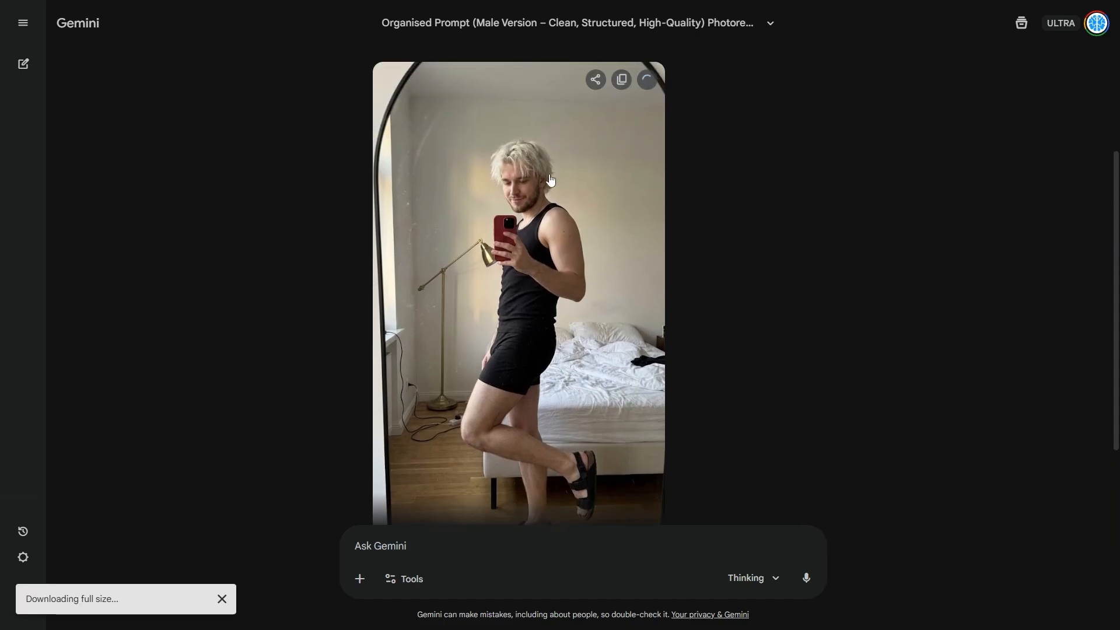
scroll(550, 181, up, 3)
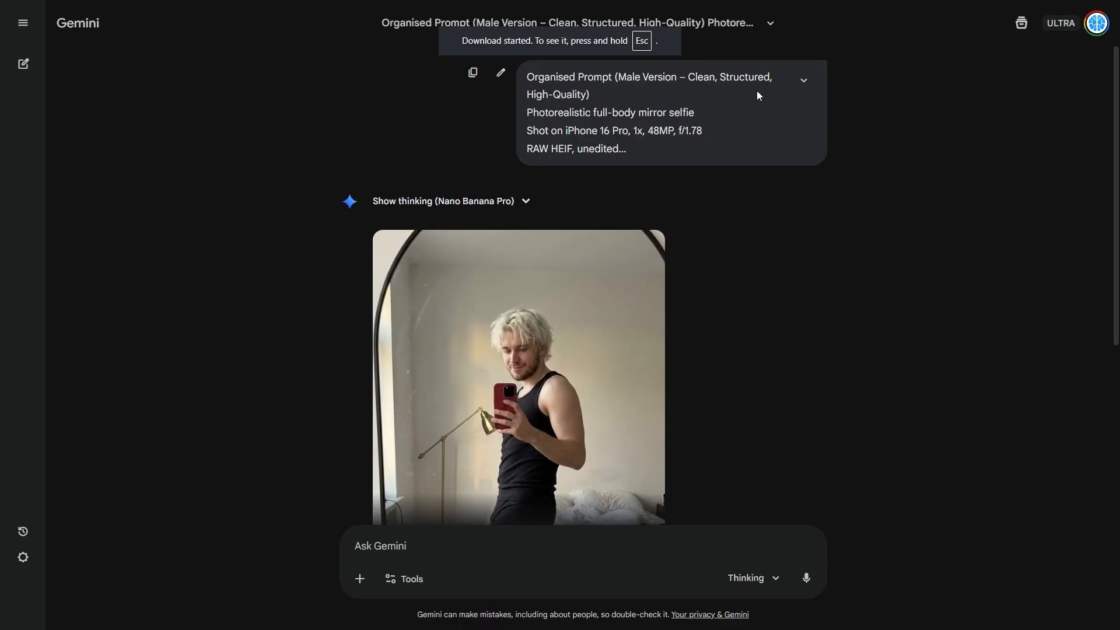
Examine the generated mirror selfie from top to bottom for realism and background details.
scroll(515, 190, down, 2)
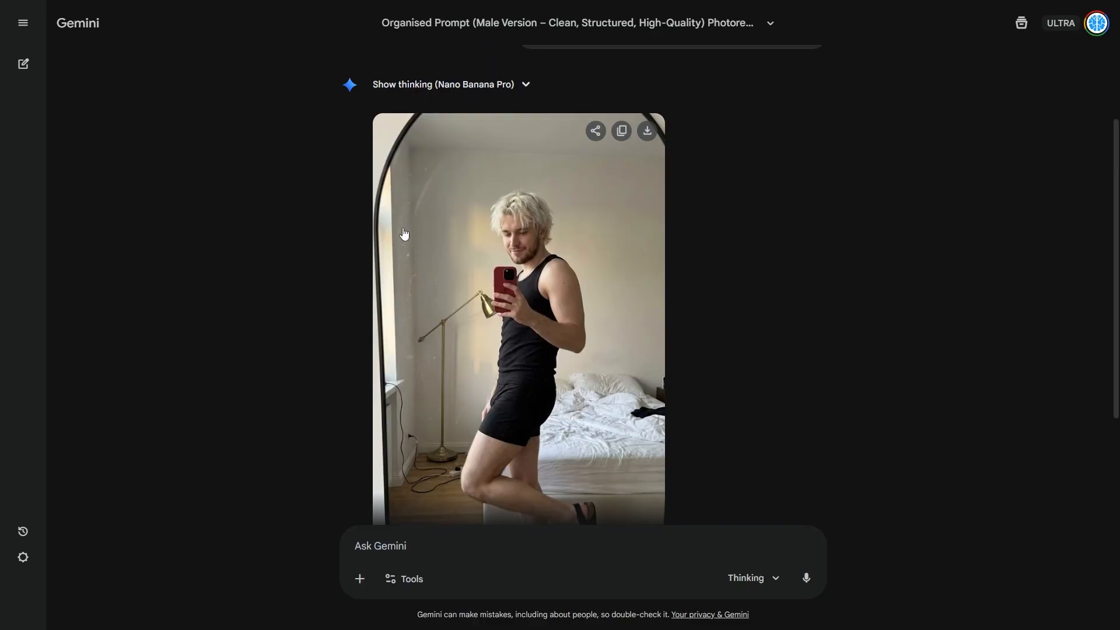
scroll(564, 242, down, 1)
scroll(564, 242, down, 3)
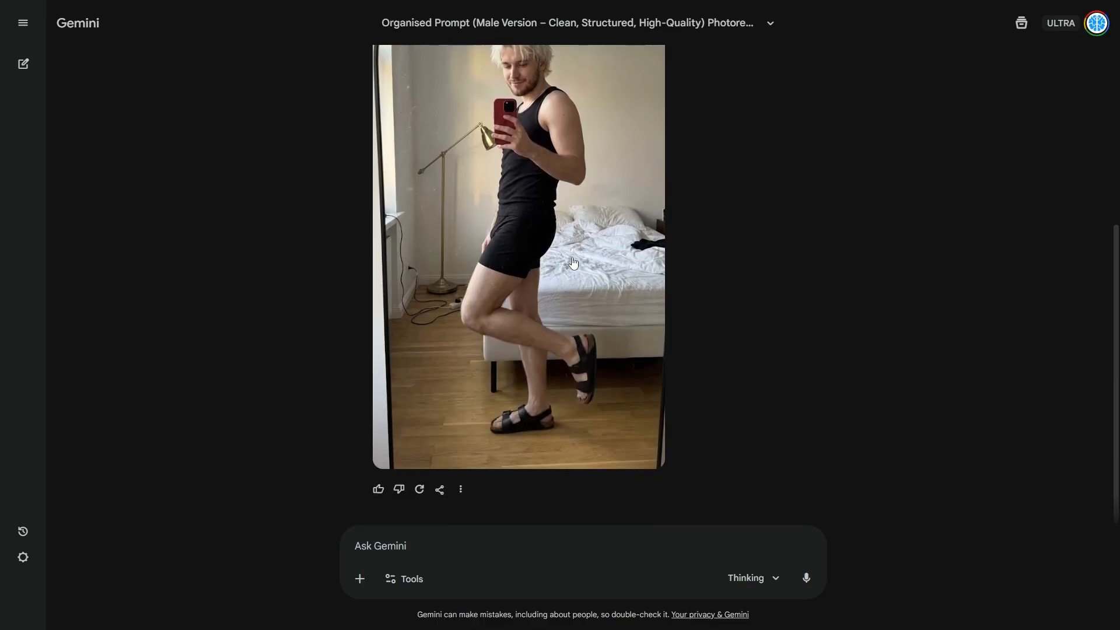
scroll(555, 279, up, 3)
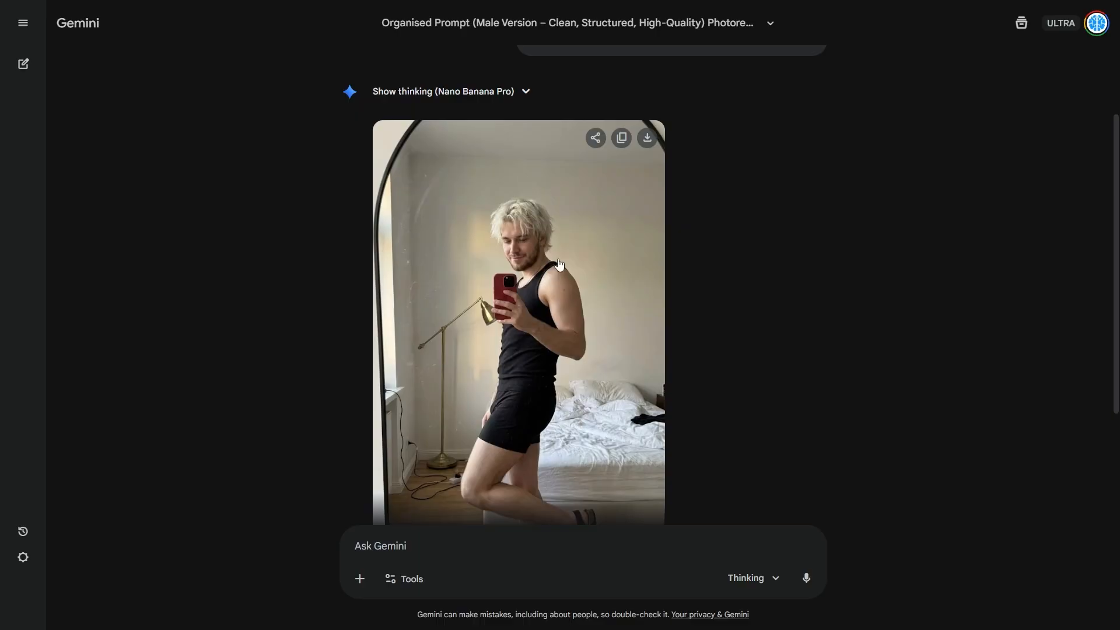
scroll(554, 274, up, 2)
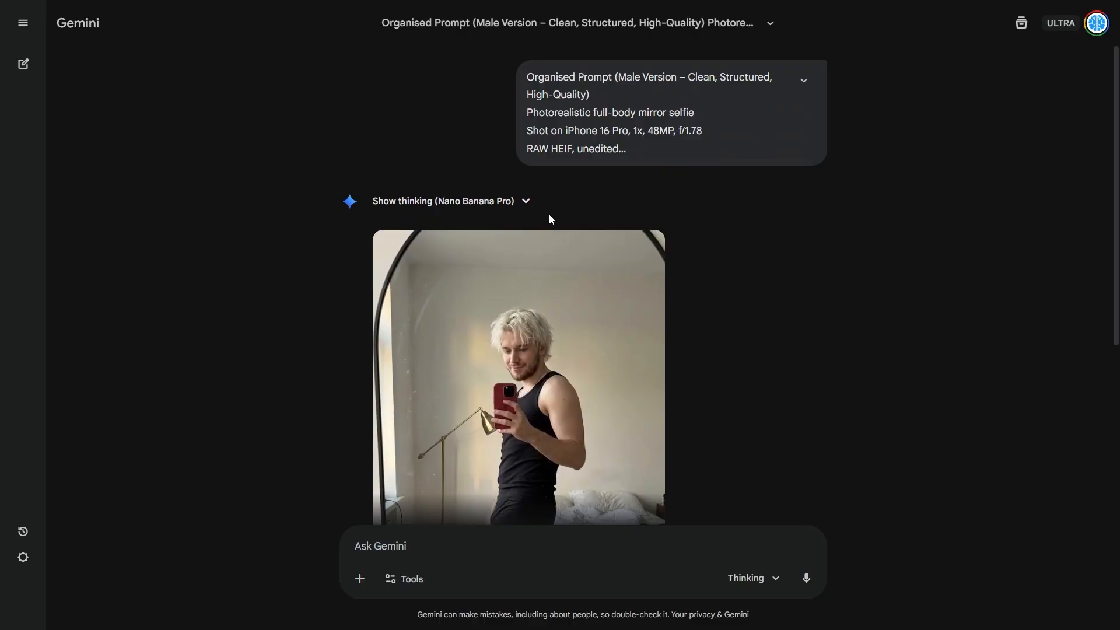
scroll(549, 254, down, 1)
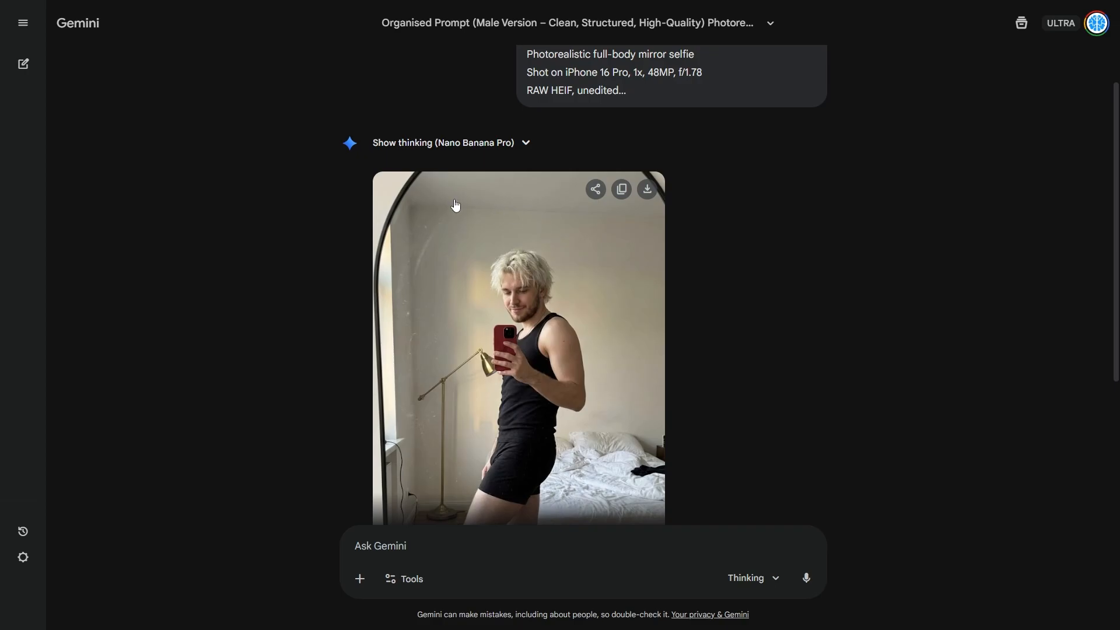
scroll(462, 212, down, 4)
scroll(465, 210, up, 3)
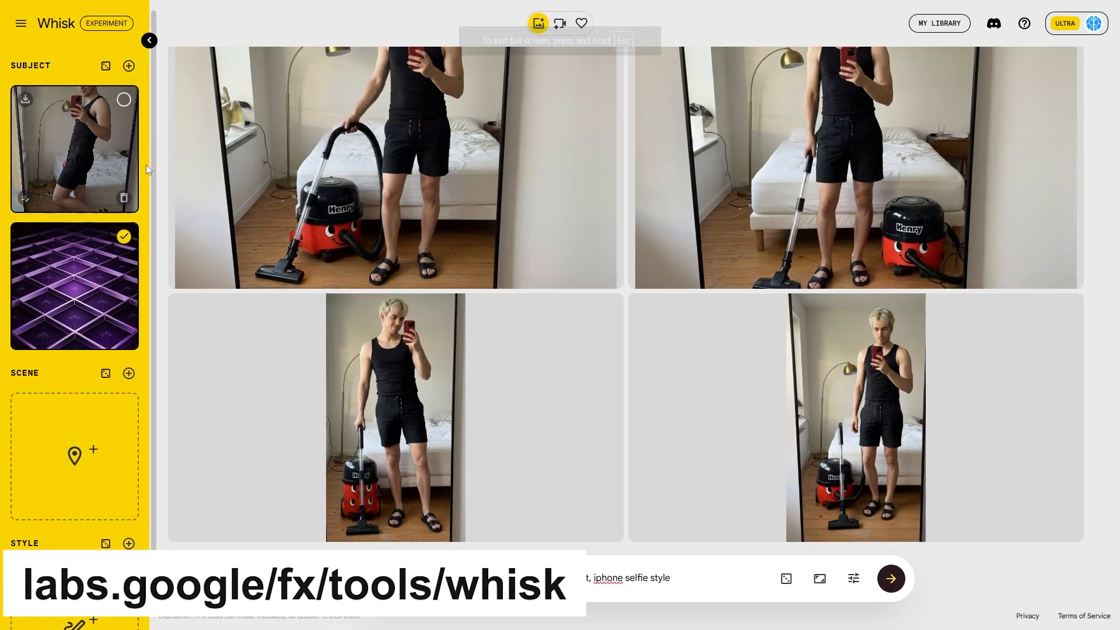
Switch to Whisk, add an empty subject slot, and inspect the details of the purple grid poster subject.
click(127, 66)
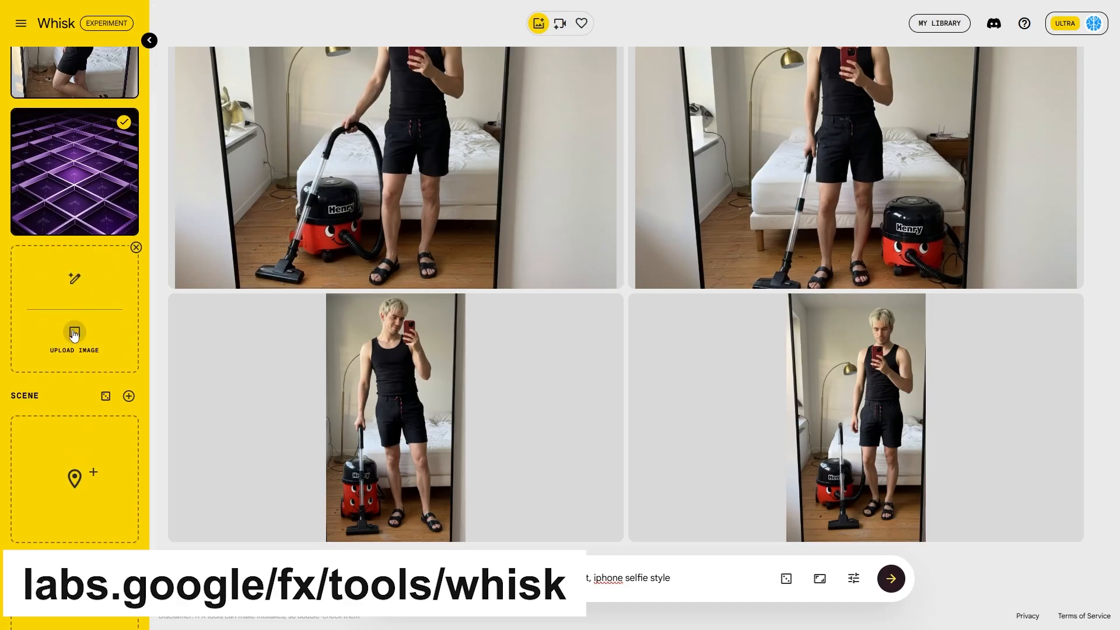
scroll(105, 228, up, 2)
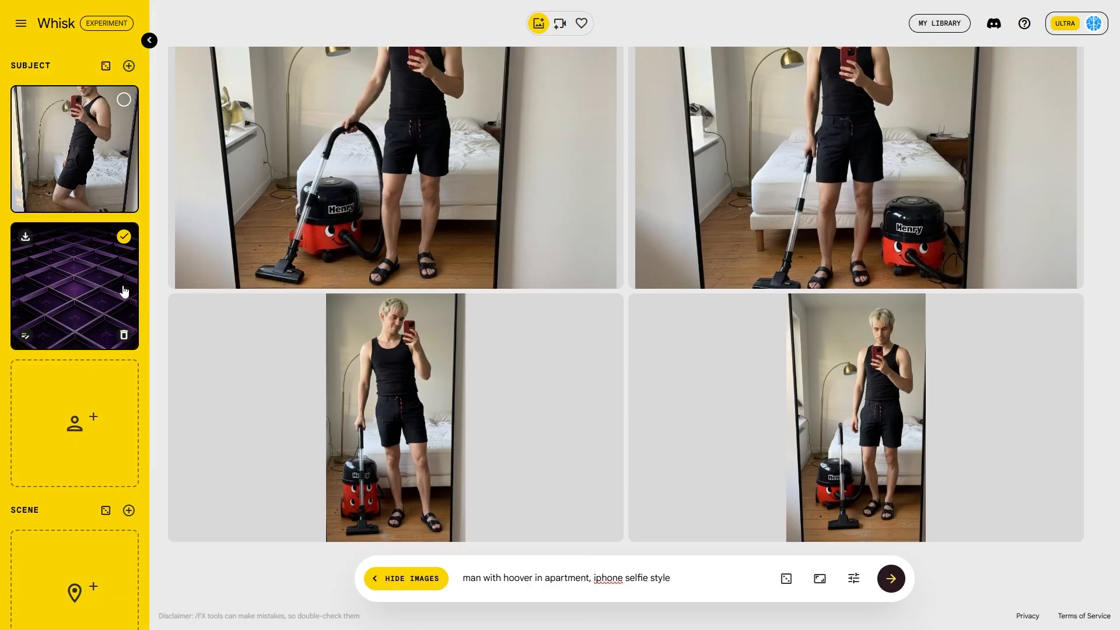
click(92, 287)
click(92, 288)
click(26, 335)
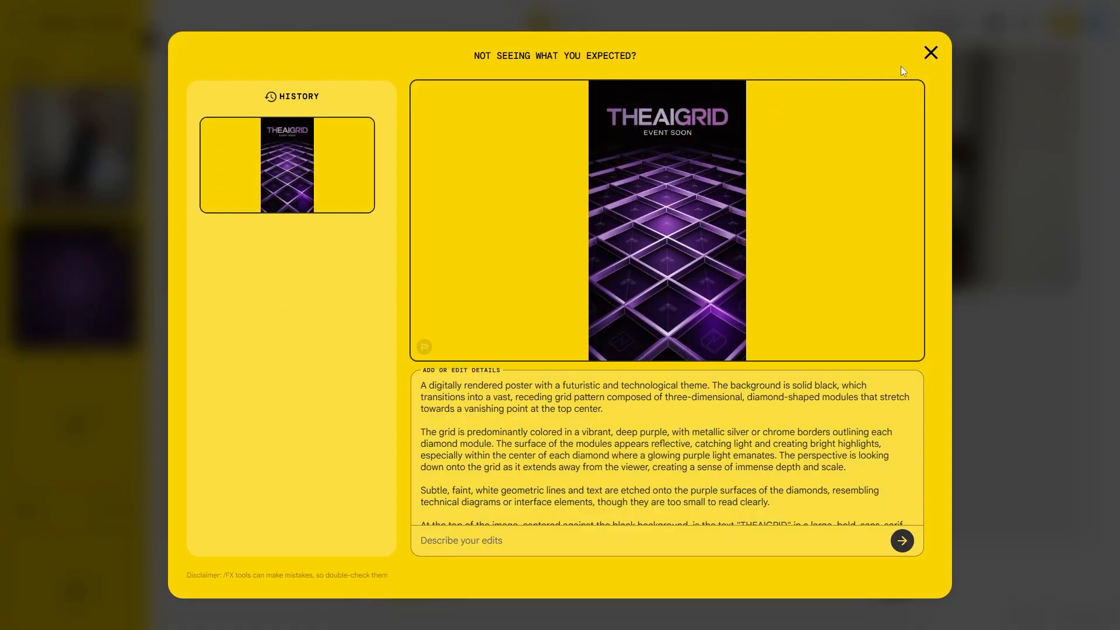
click(931, 53)
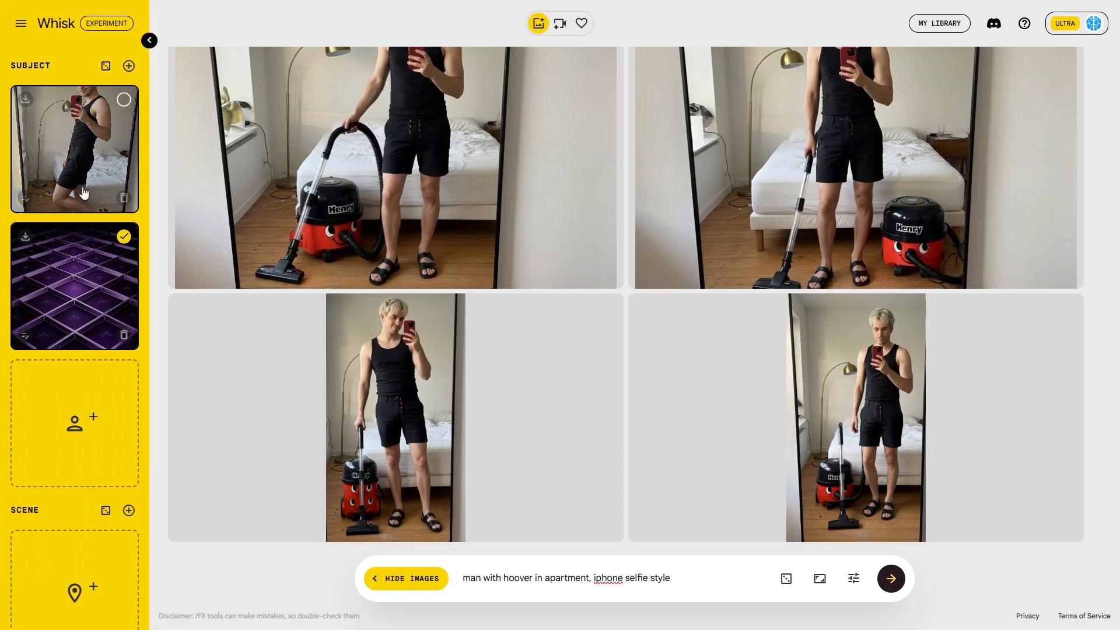
Include the mirror-selfie man as a subject and generate images with the prompt "man with poster in background , iphone selfie".
click(87, 147)
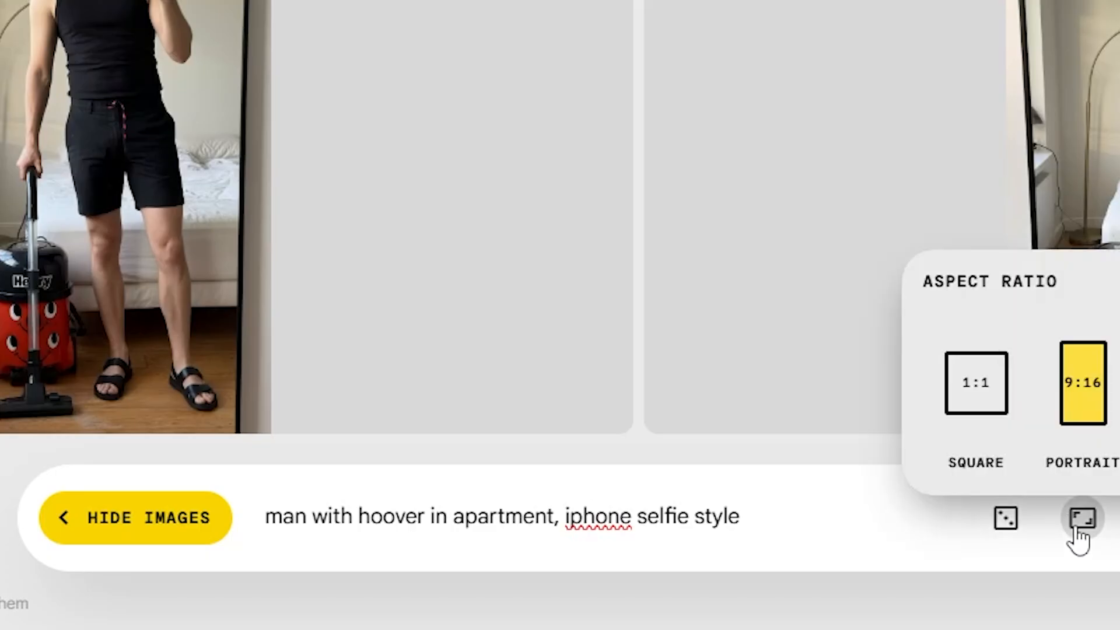
drag(810, 516, 362, 495)
text(poster in background , i)
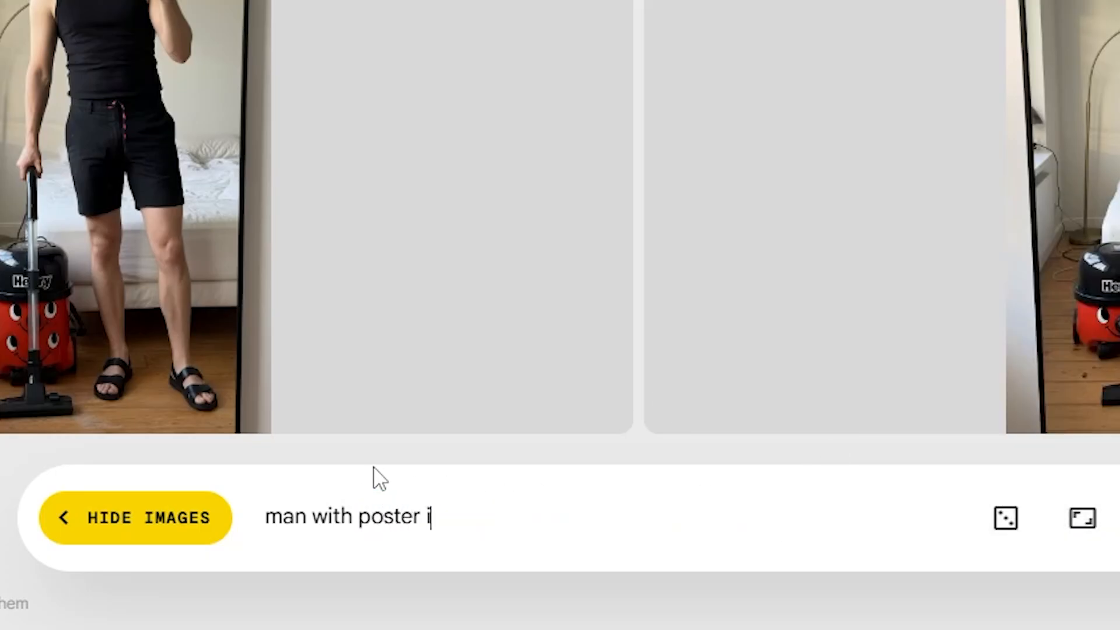
text(phone selfie)
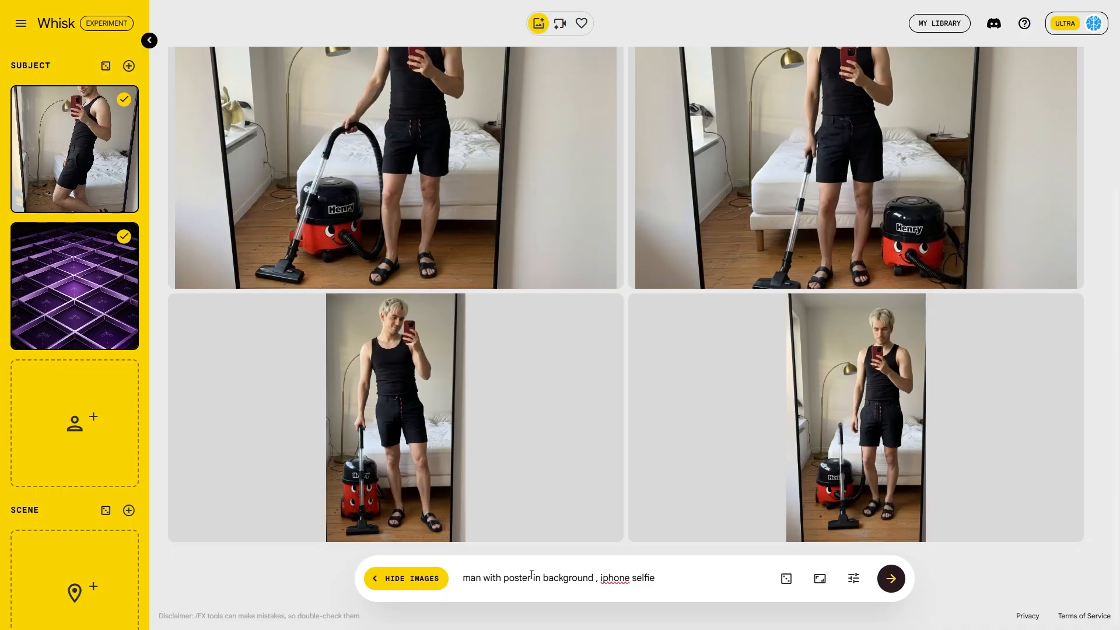
click(892, 580)
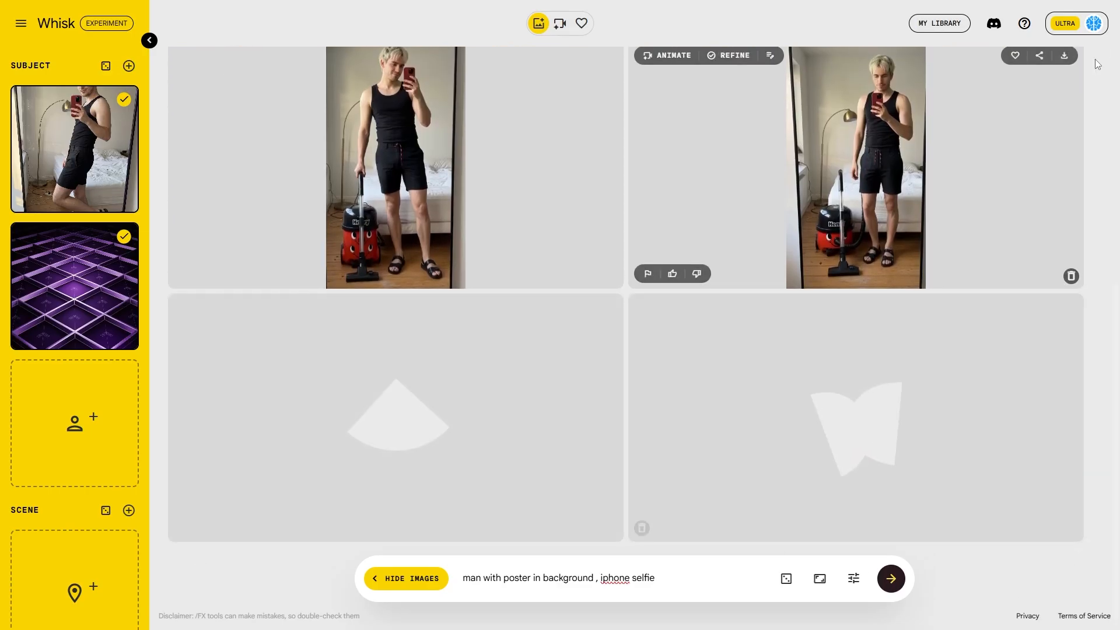
Check the account's remaining AI credits and compare enlarged views of the two generated poster selfies.
click(1094, 23)
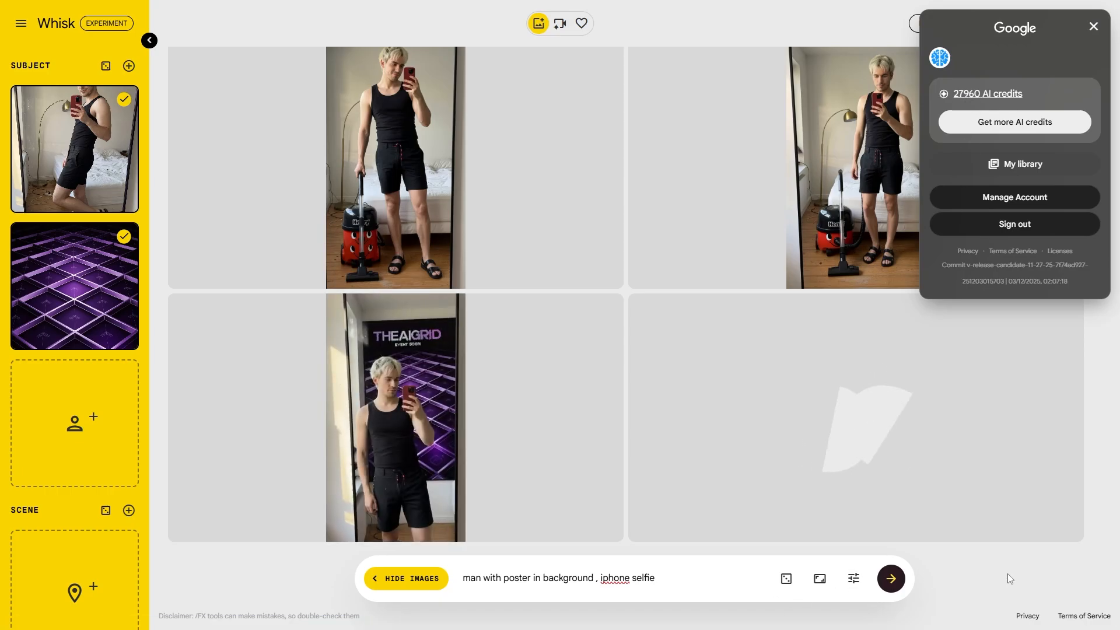
click(602, 431)
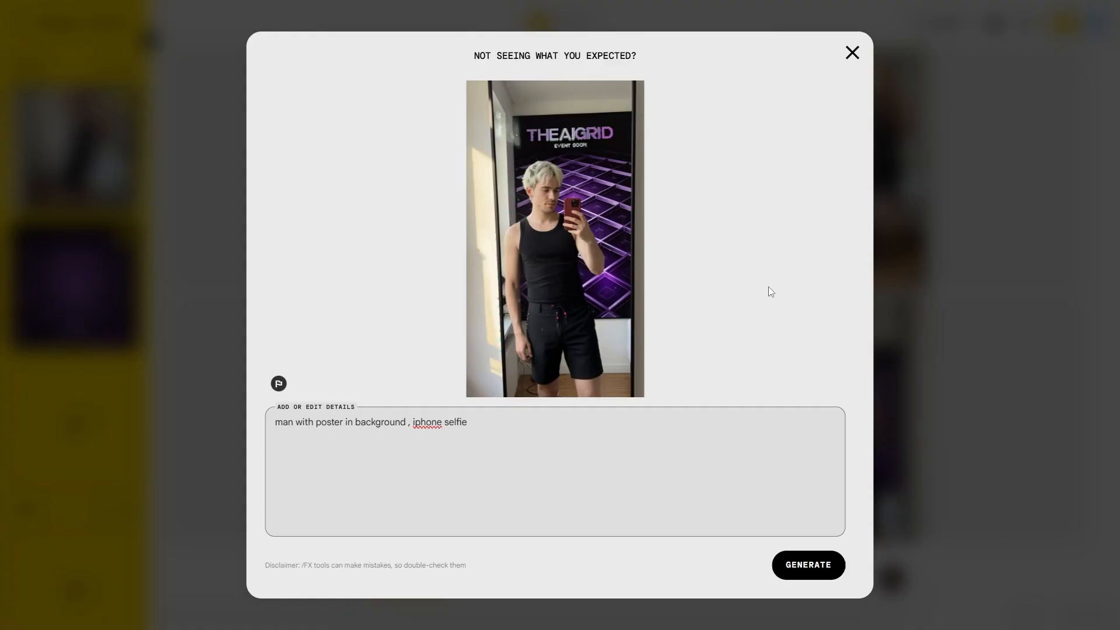
click(911, 289)
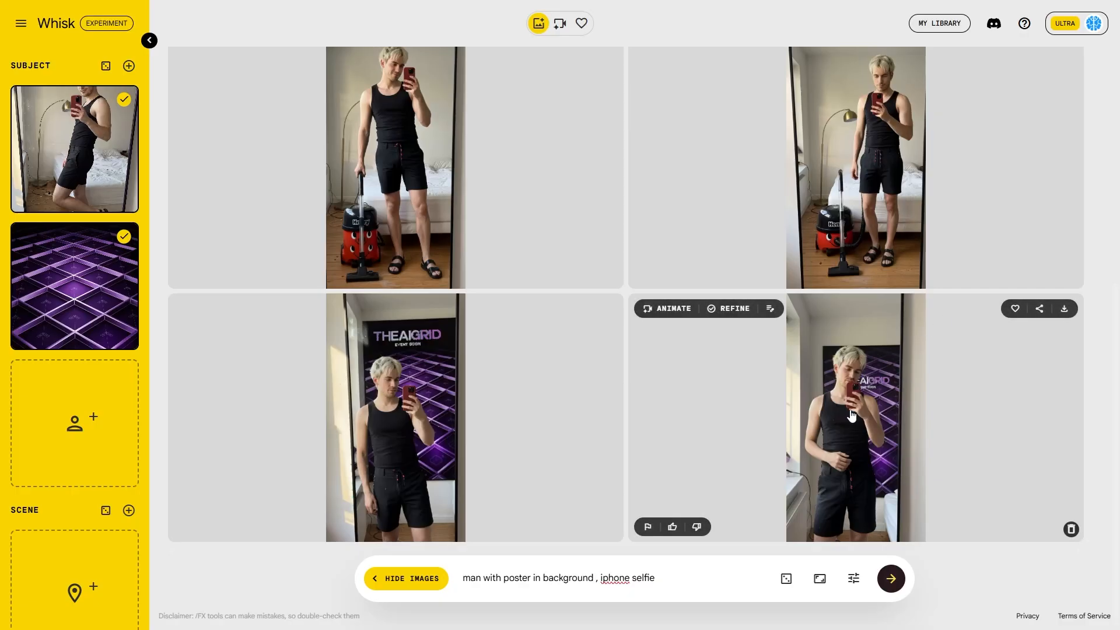
click(833, 440)
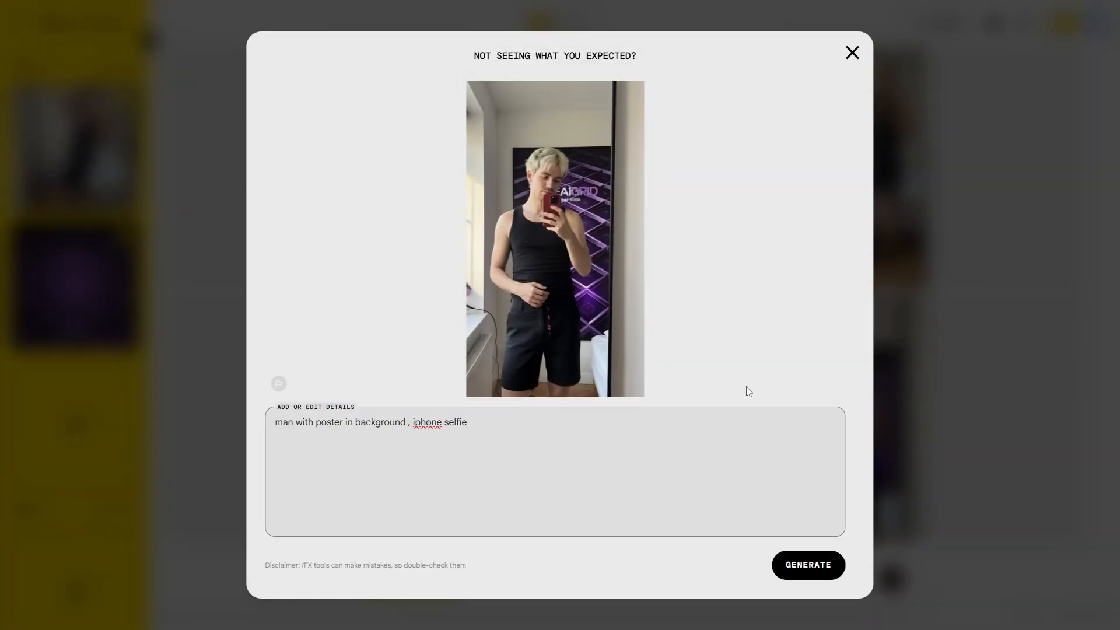
click(923, 375)
click(540, 445)
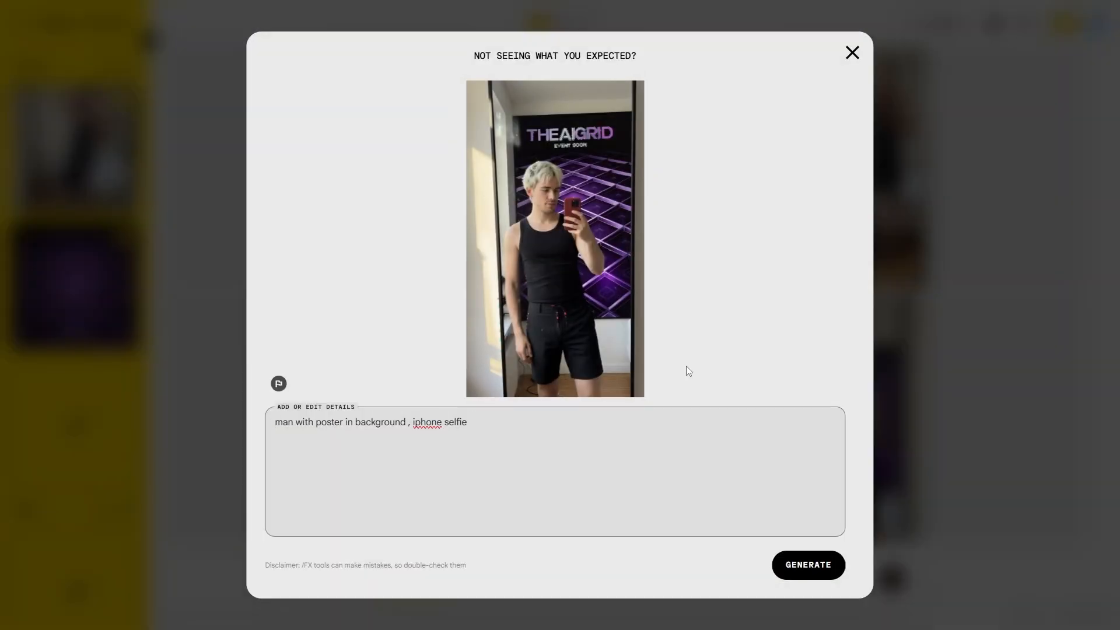
Replace the man with the blonde woman as the active subject and generate images with the prompt "girl with poster in background , iphone selfie".
click(936, 393)
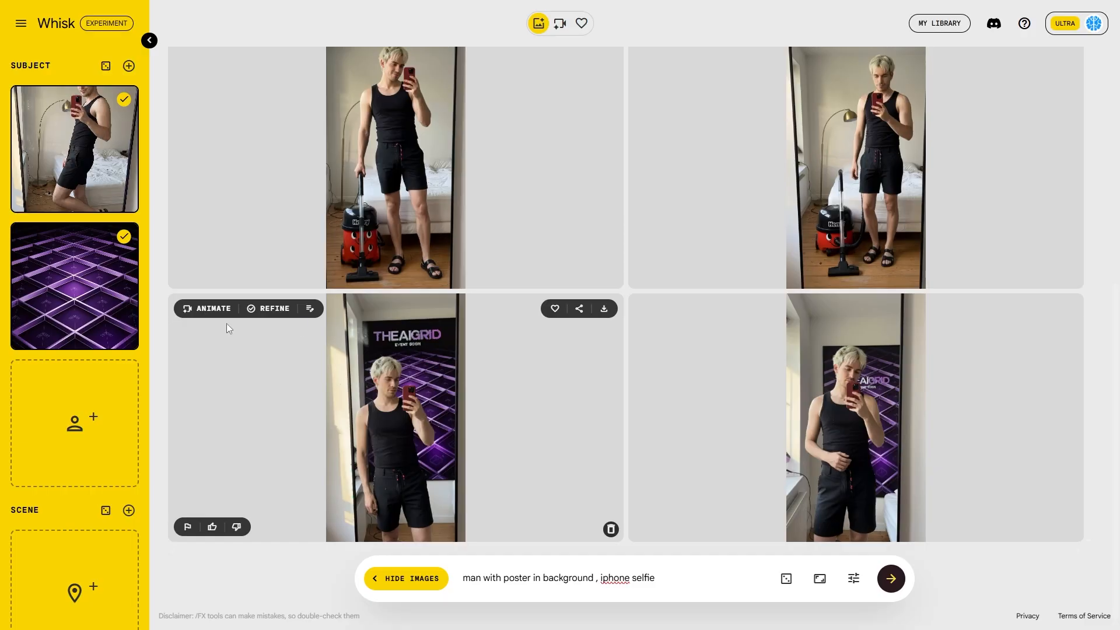
mouse_move(114, 130)
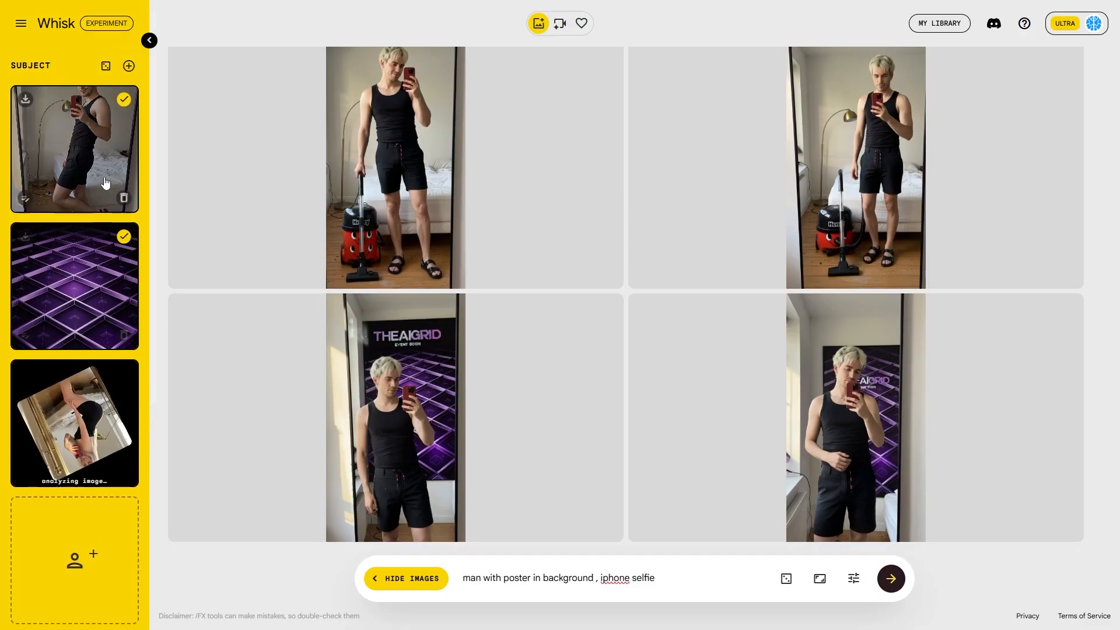
click(124, 100)
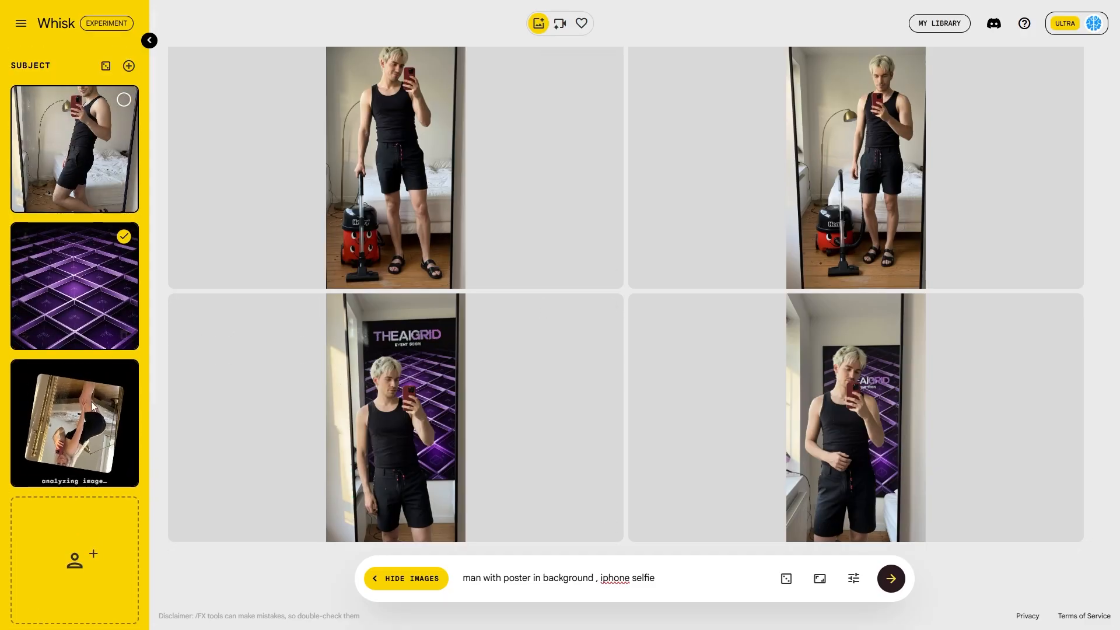
drag(480, 578, 446, 583)
text(girl)
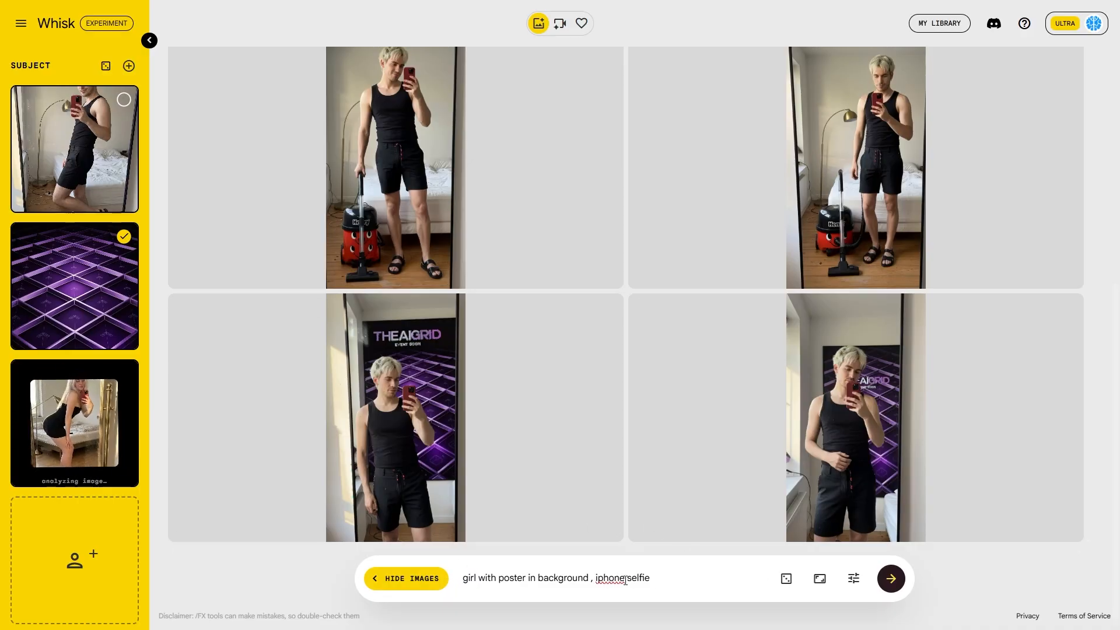
click(897, 586)
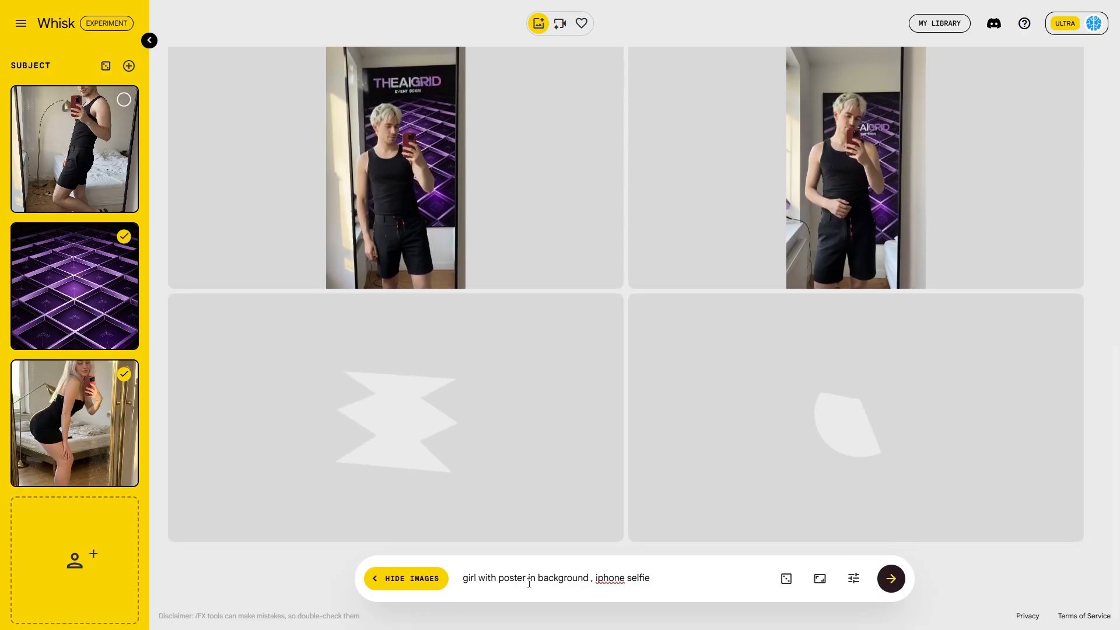
Shorten the prompt to "girl with poster in background" and generate another set of images.
key(shift+End)
key(BackSpace)
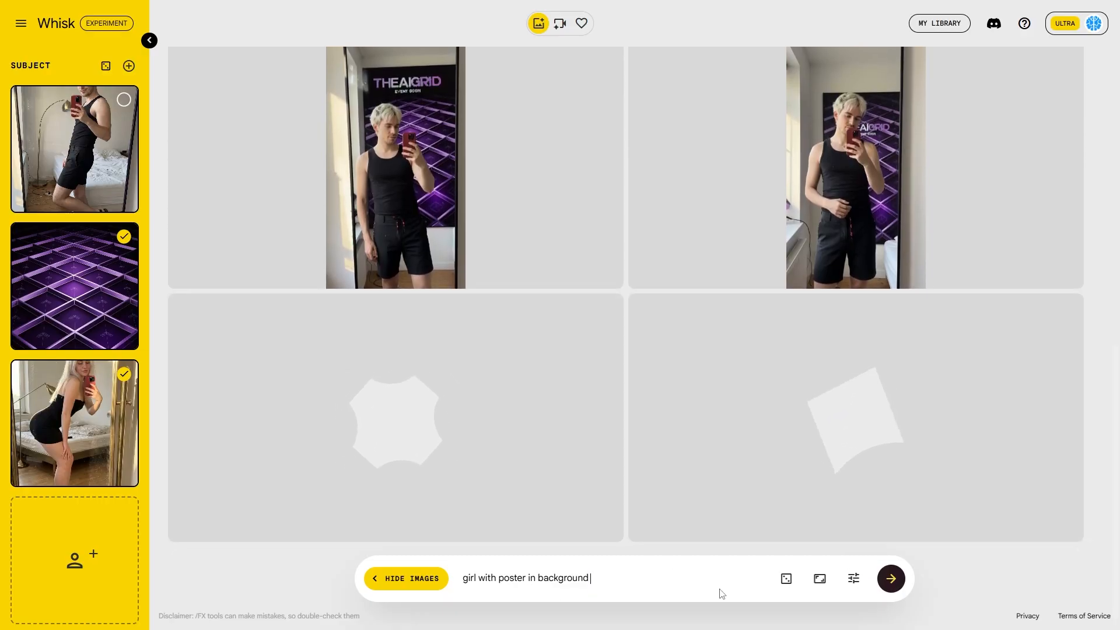
click(820, 579)
click(890, 579)
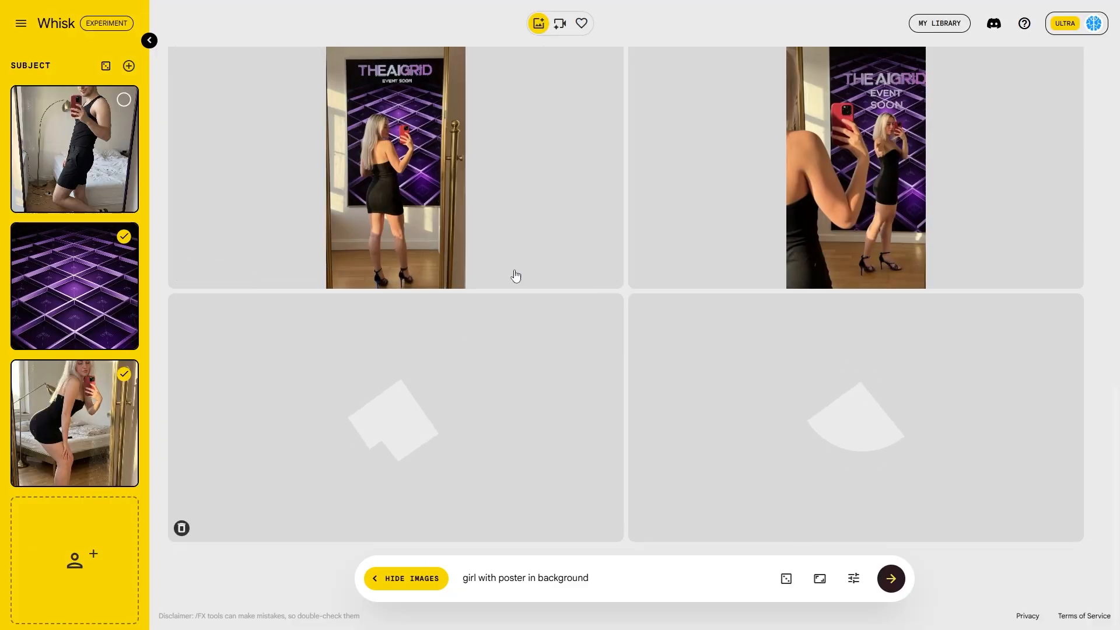
Review the woman's poster images and inspect an enlarged view of the leaning pose on the dark grid background.
scroll(487, 262, up, 1)
scroll(632, 243, up, 3)
scroll(617, 291, down, 4)
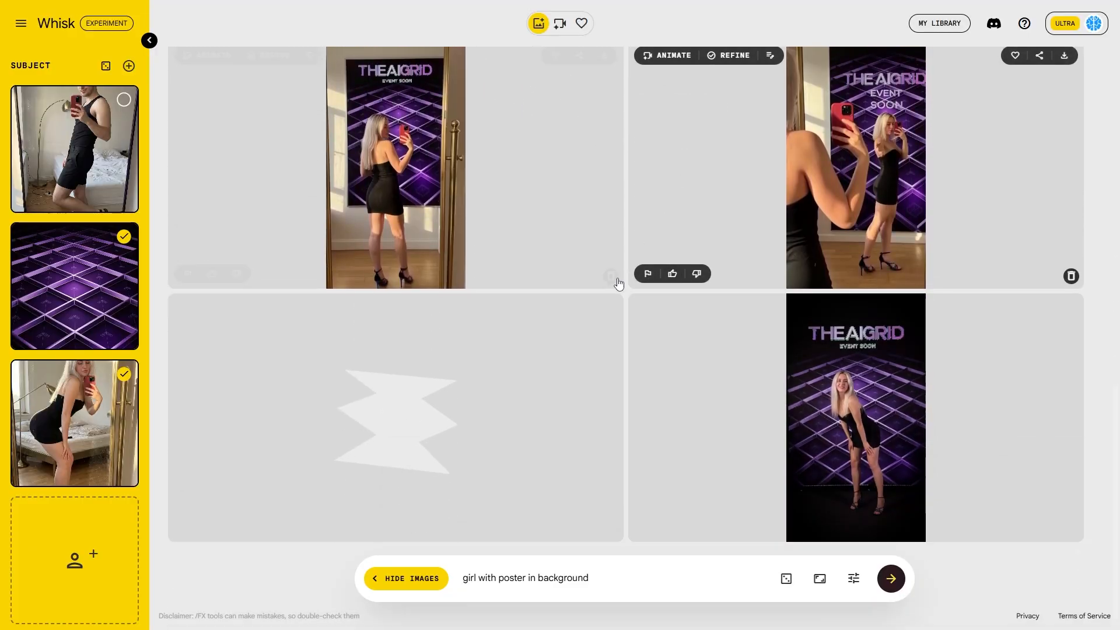
click(876, 415)
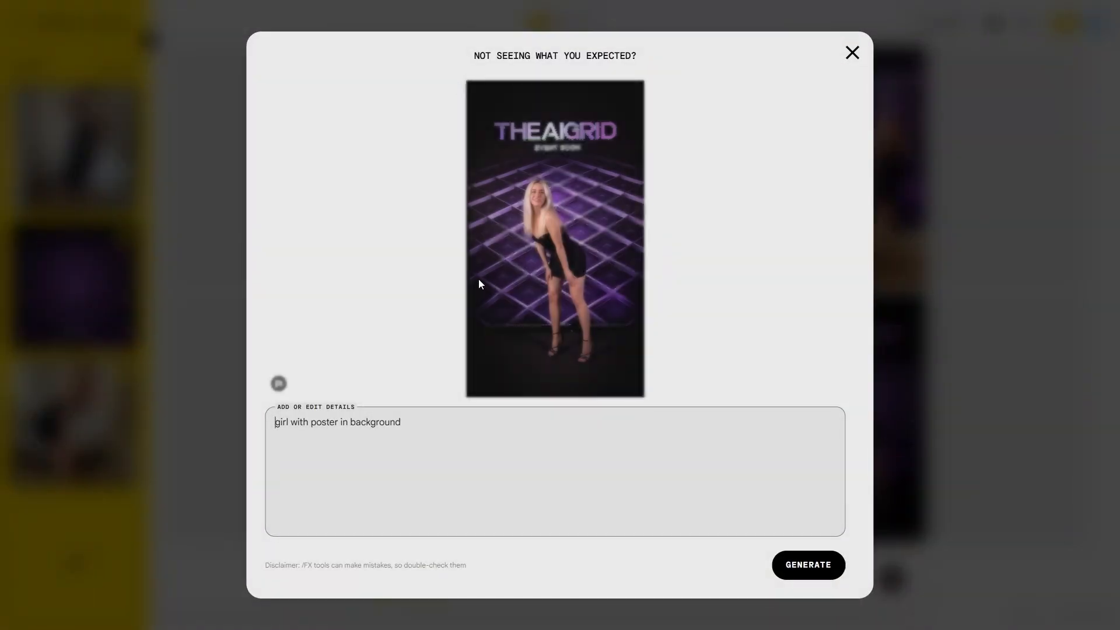
click(915, 295)
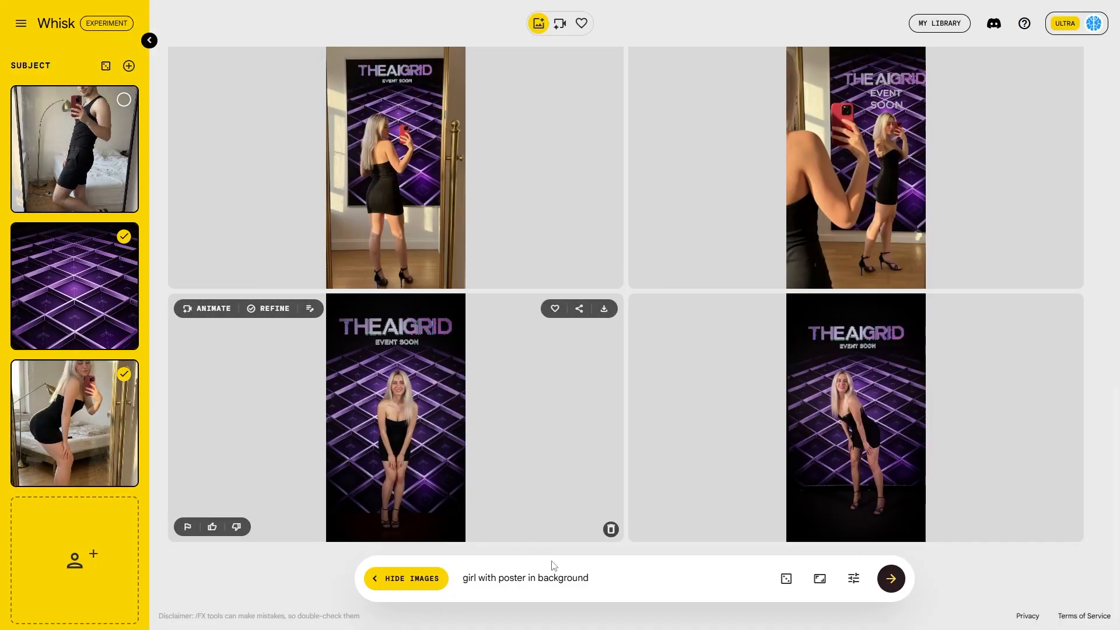
Extend the prompt to "girl with poster in background , iphone selfie natural" and generate new images.
click(595, 578)
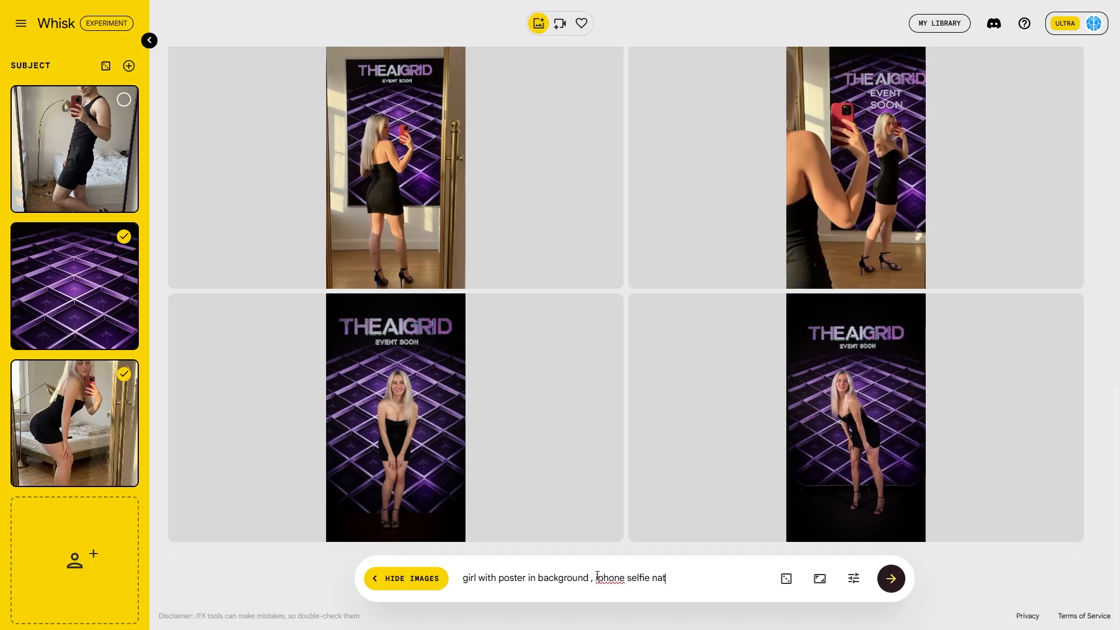
right_click(667, 581)
click(703, 318)
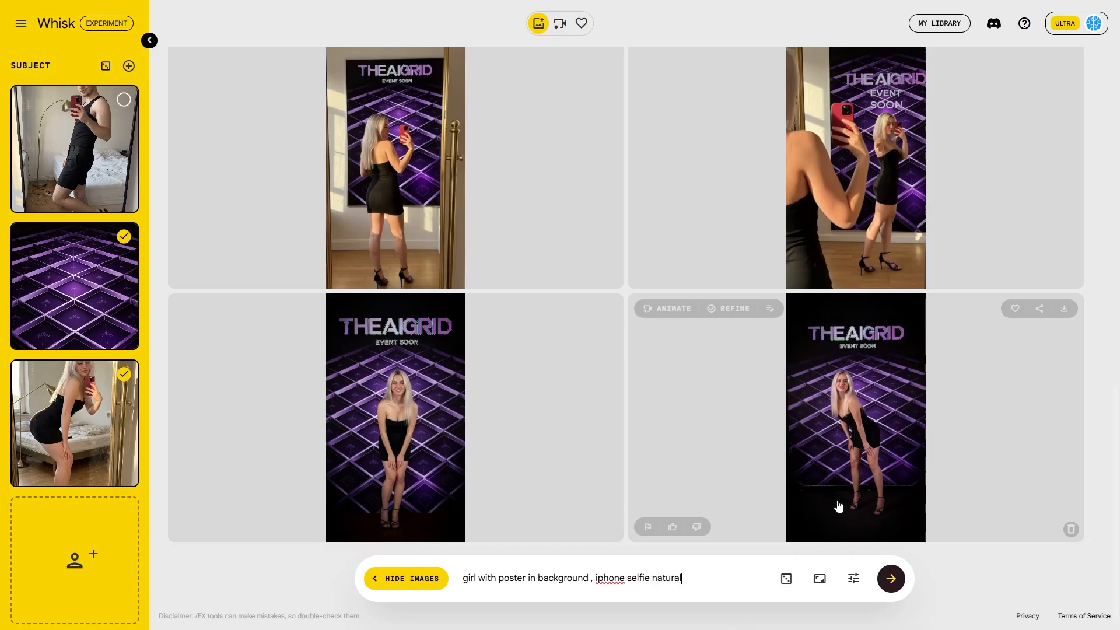
click(891, 578)
Compare enlarged views of the earlier mirror selfie and the new side-pose selfie in front of the poster.
scroll(446, 345, up, 6)
scroll(422, 296, down, 6)
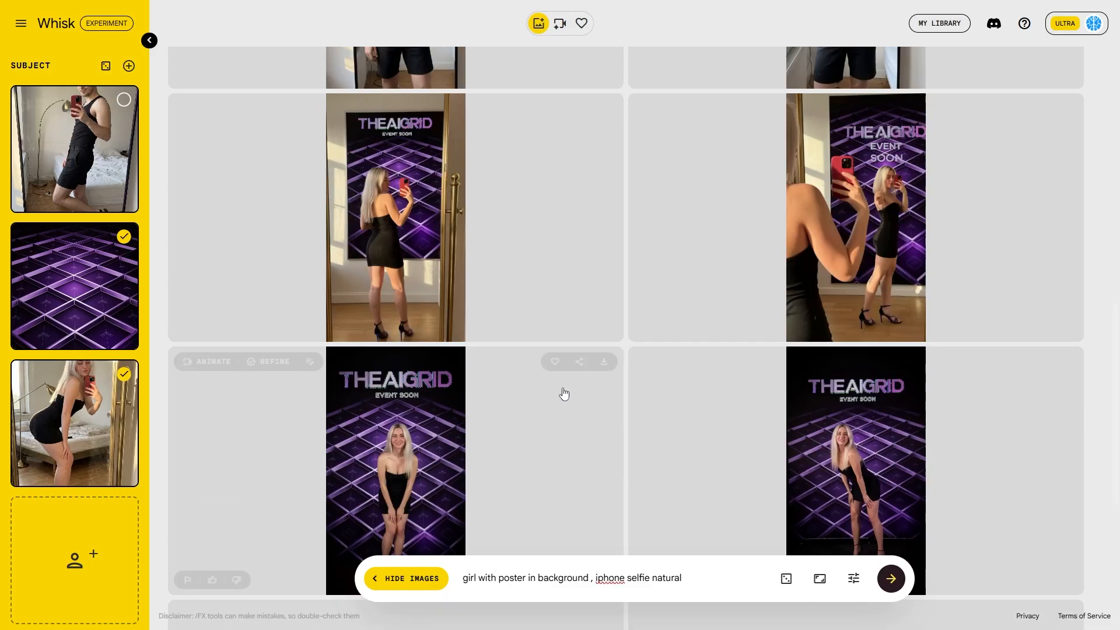
click(494, 257)
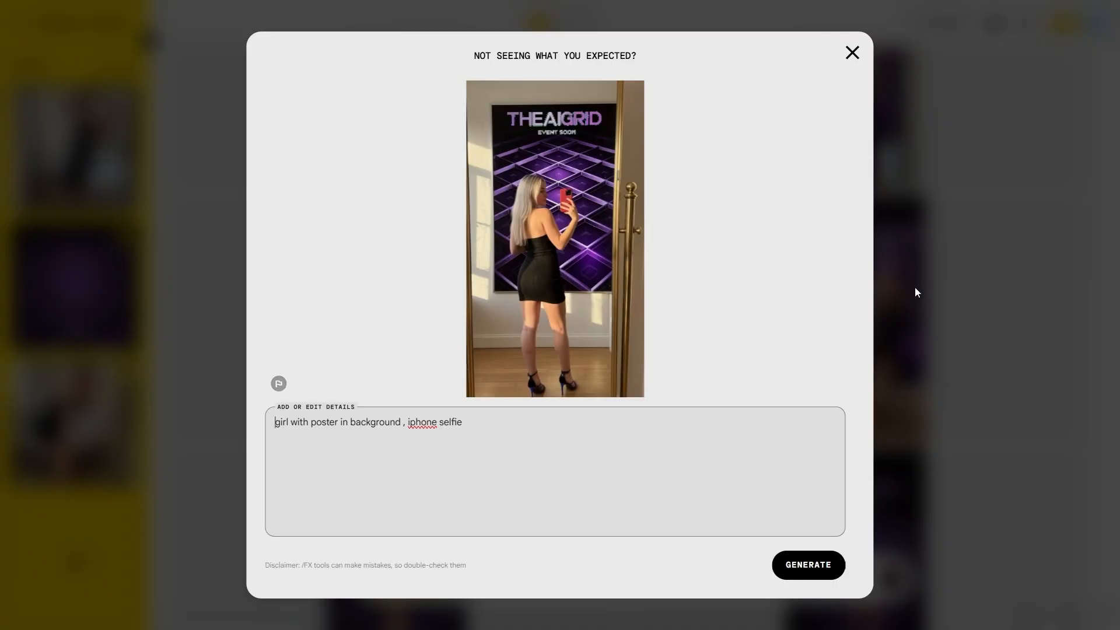
click(914, 287)
scroll(723, 353, down, 5)
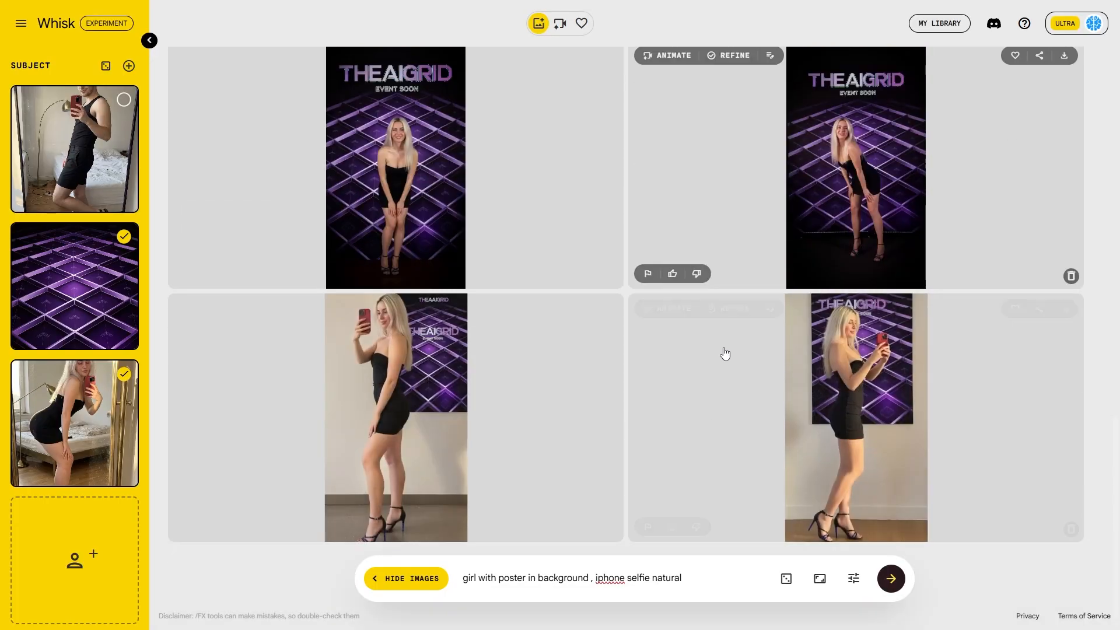
click(465, 404)
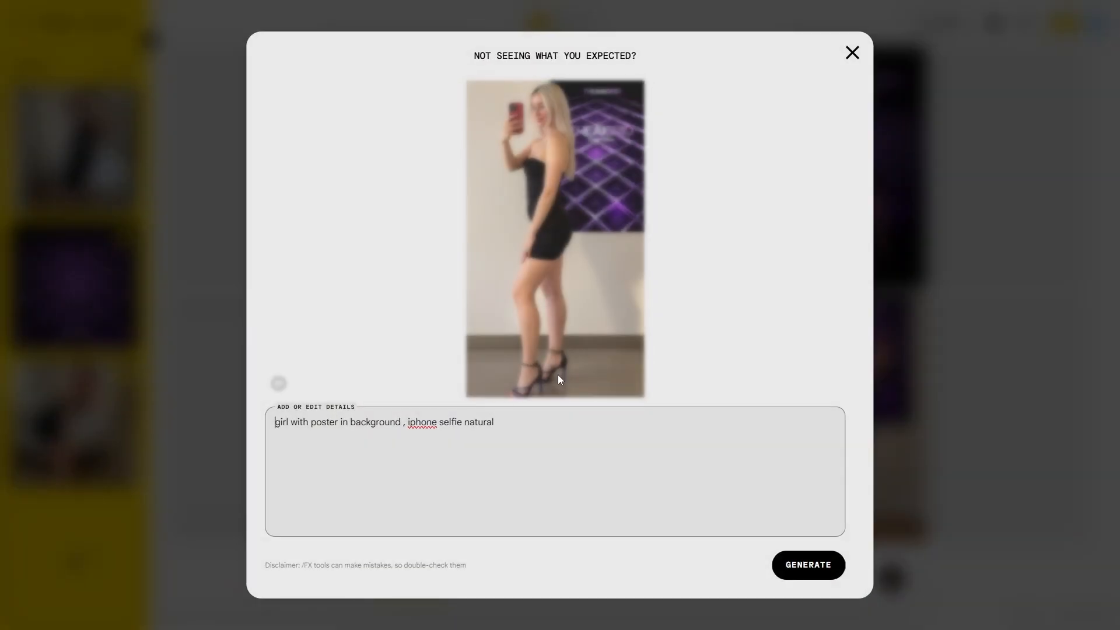
click(944, 324)
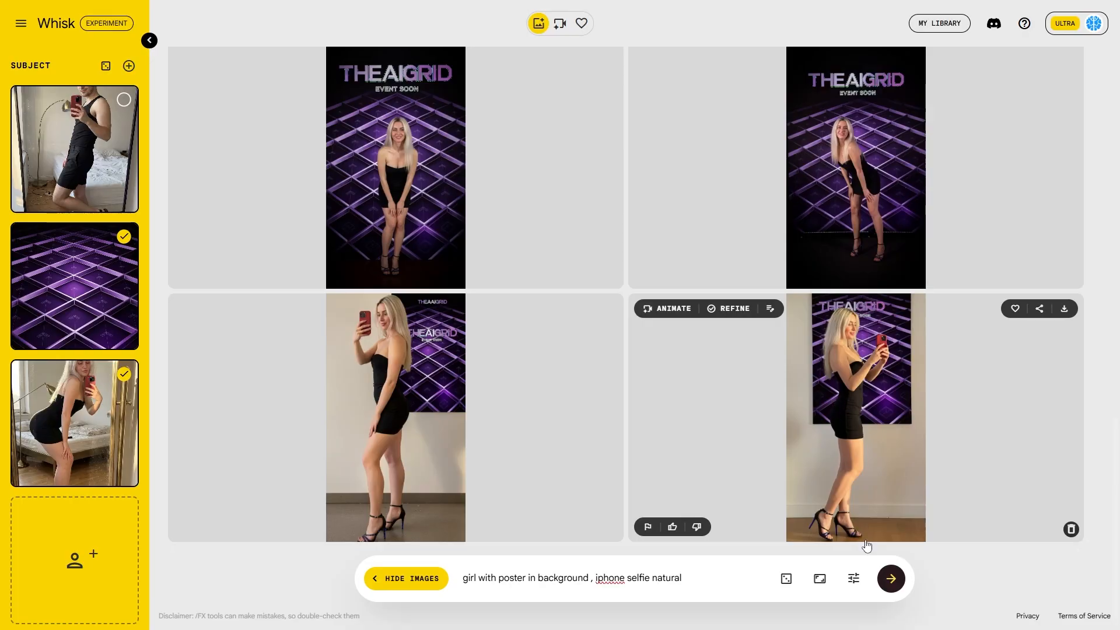
Add "messy bedroom" to the prompt, generate the images, and enlarge a mirror selfie with the poster on the wall.
click(713, 579)
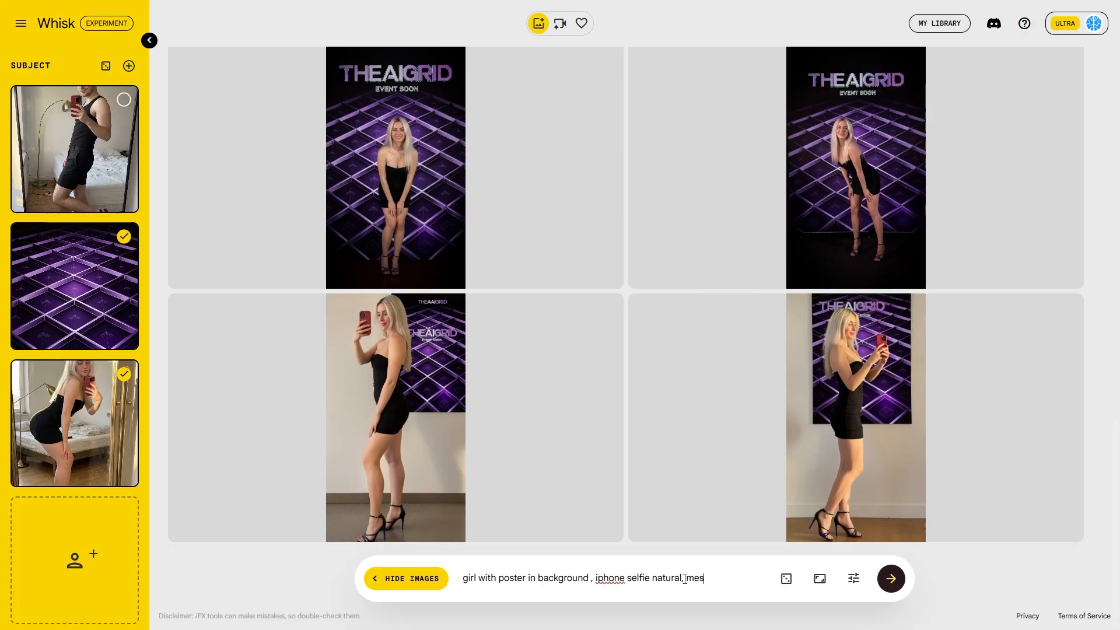
text(, messy bedroom)
key(Return)
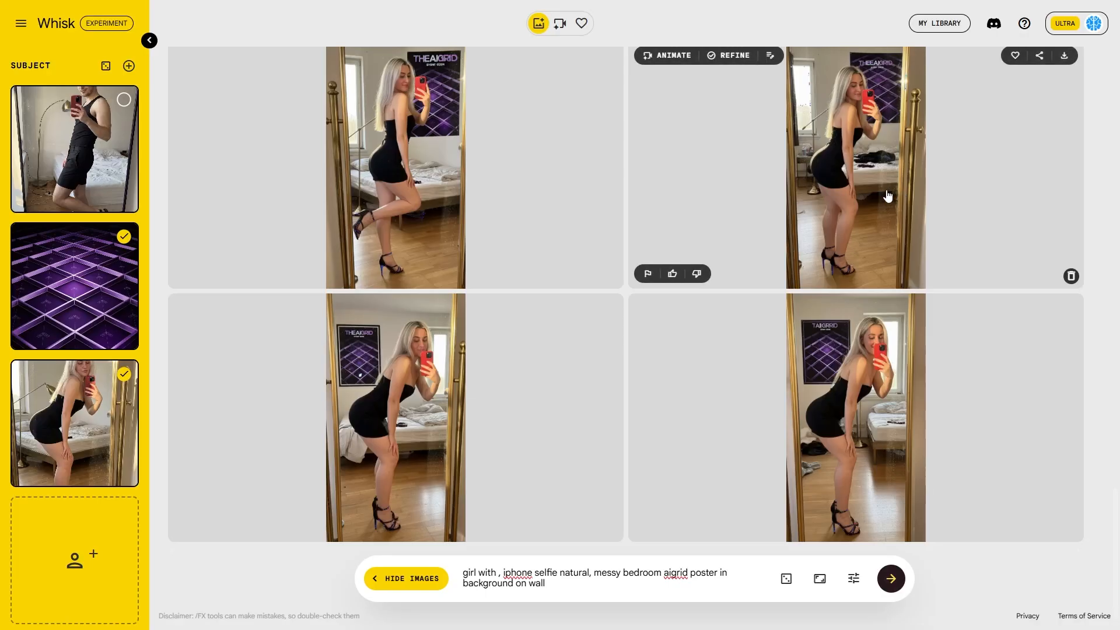
click(728, 308)
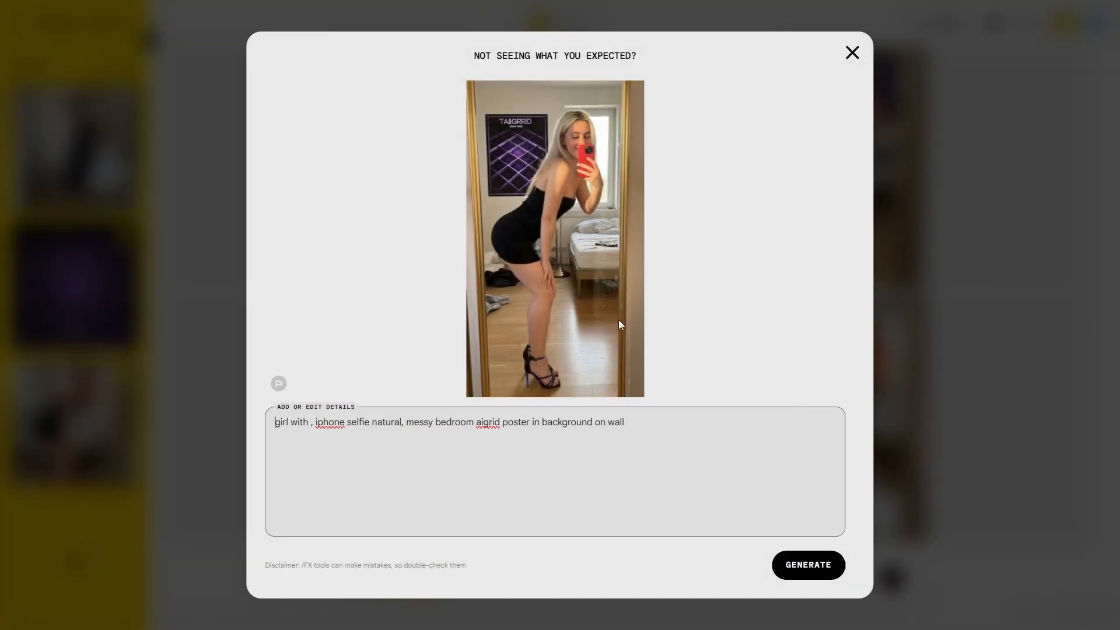